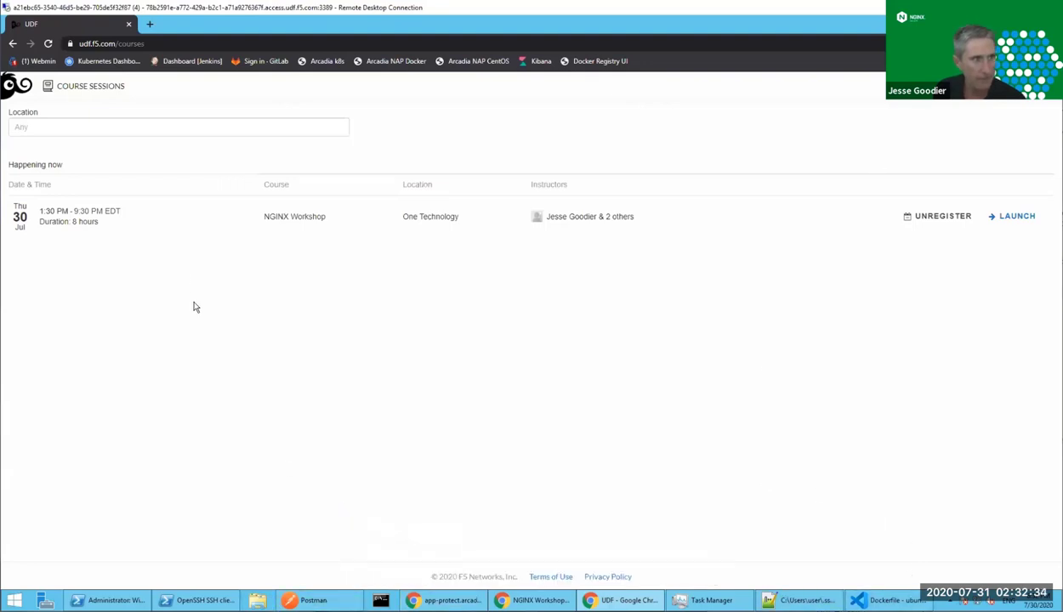
View the Kubernetes Dashboard overview, and return to the UDF course sessions page
click(443, 600)
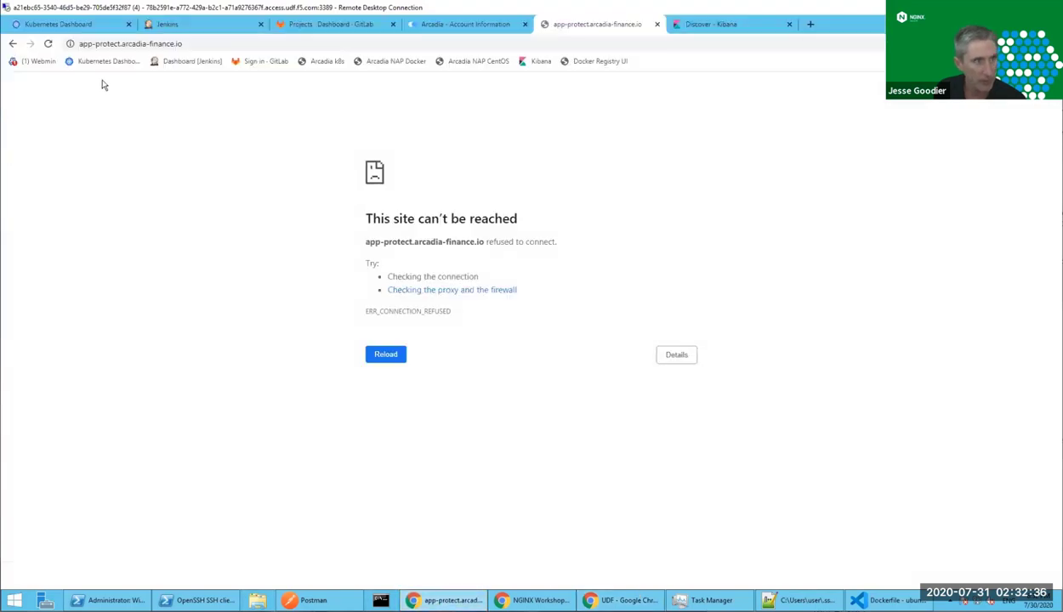
click(52, 26)
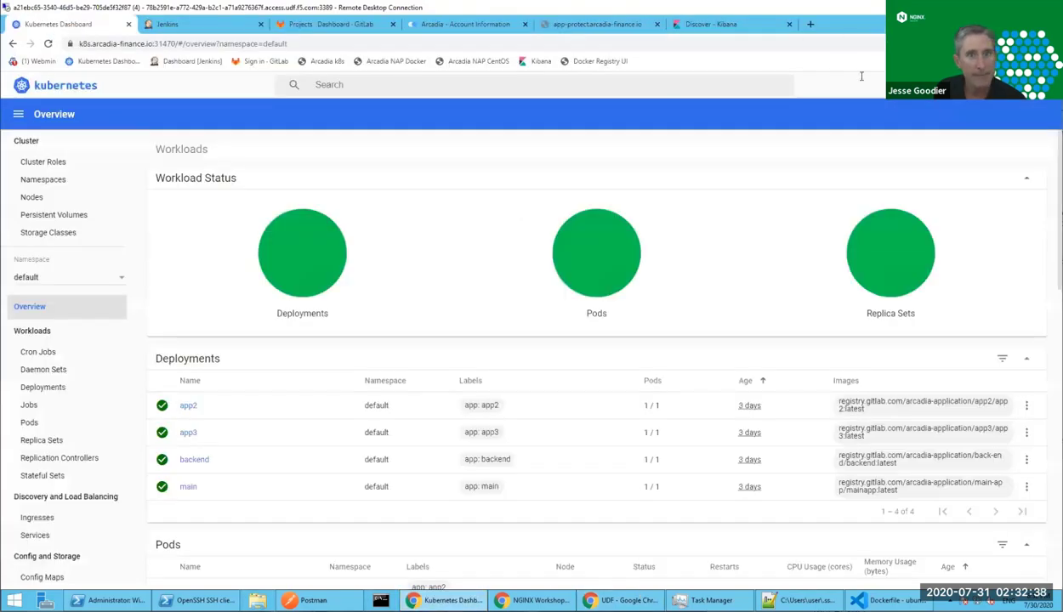
click(625, 600)
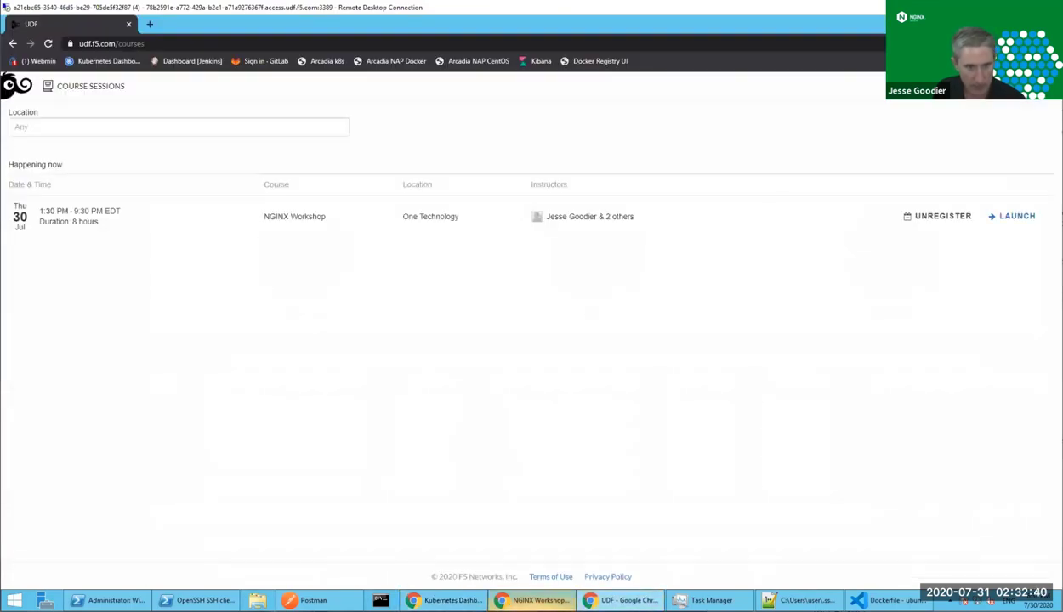
click(536, 601)
click(625, 601)
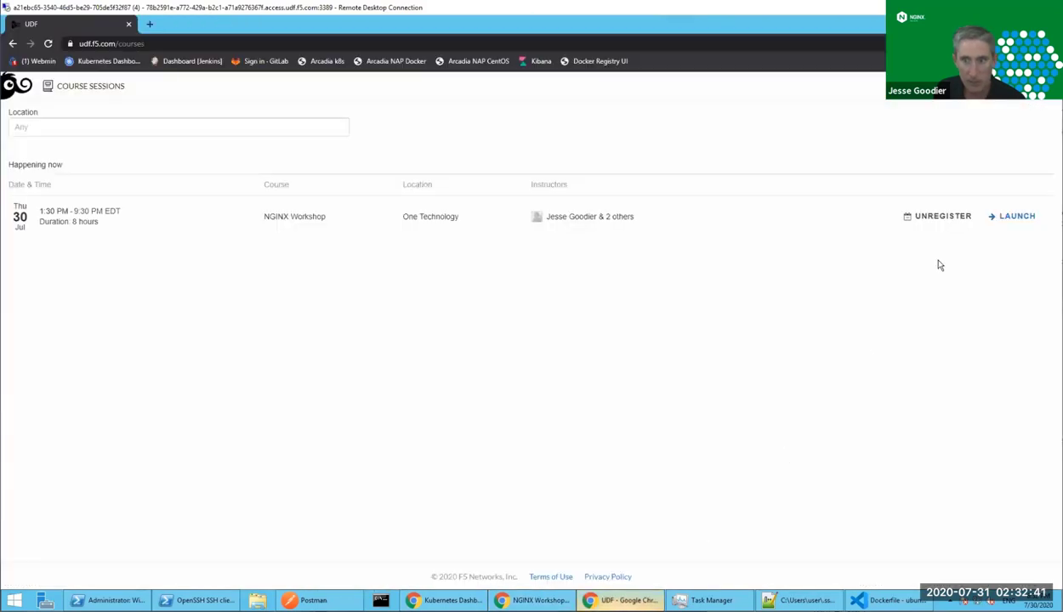
Launch and join the NGINX Workshop session, and open the lab guide URL given in its deployment description
click(1017, 216)
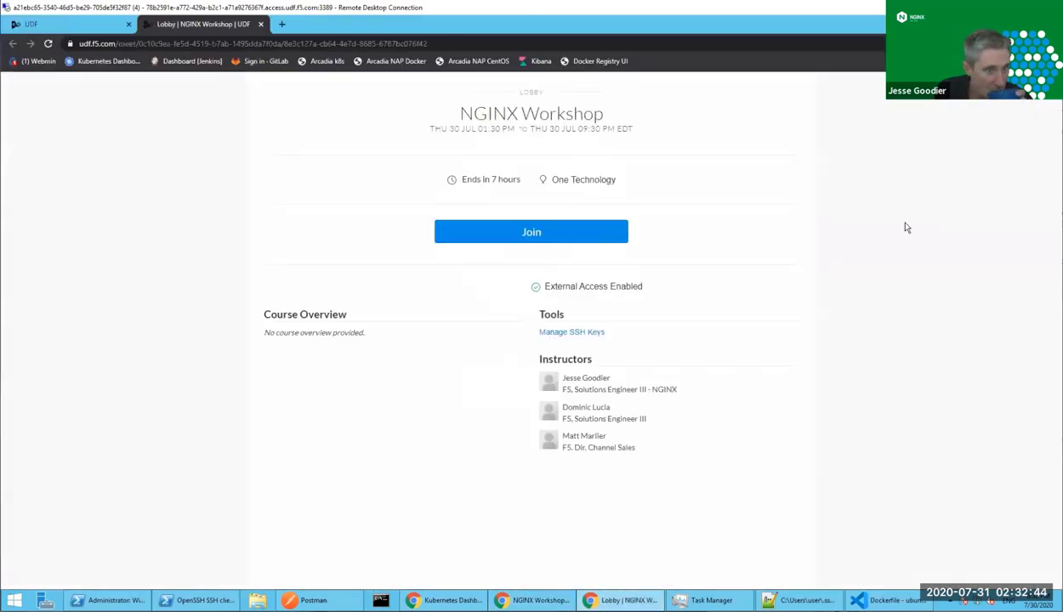
click(521, 237)
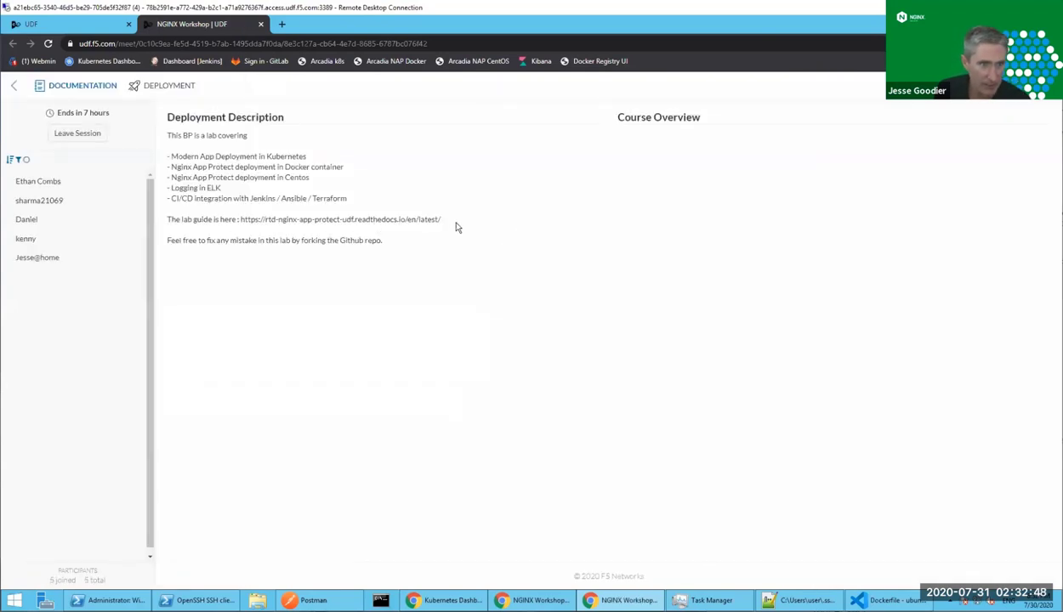
drag(438, 223, 242, 225)
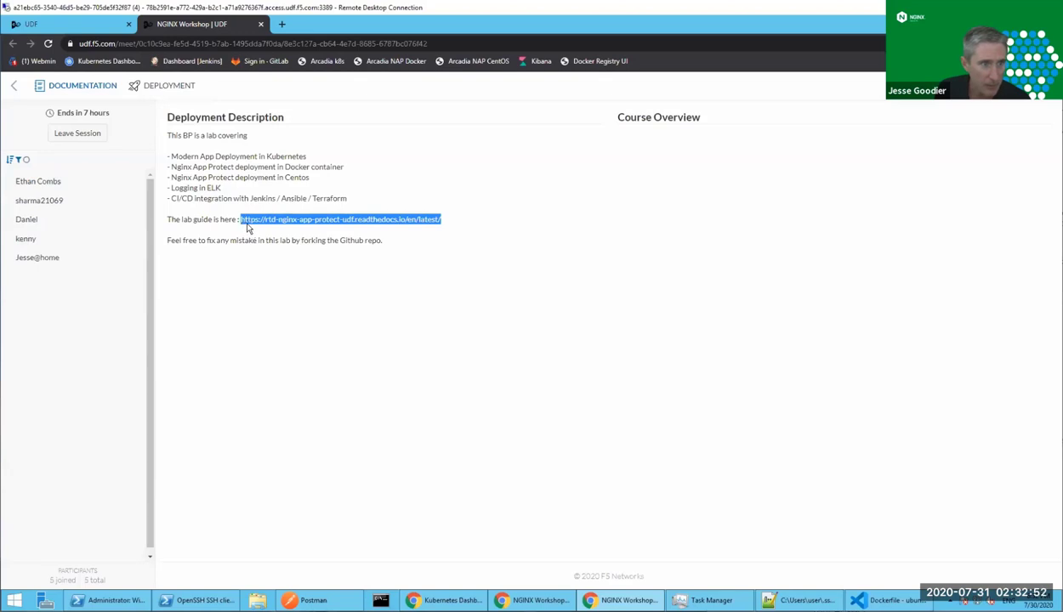
right_click(245, 225)
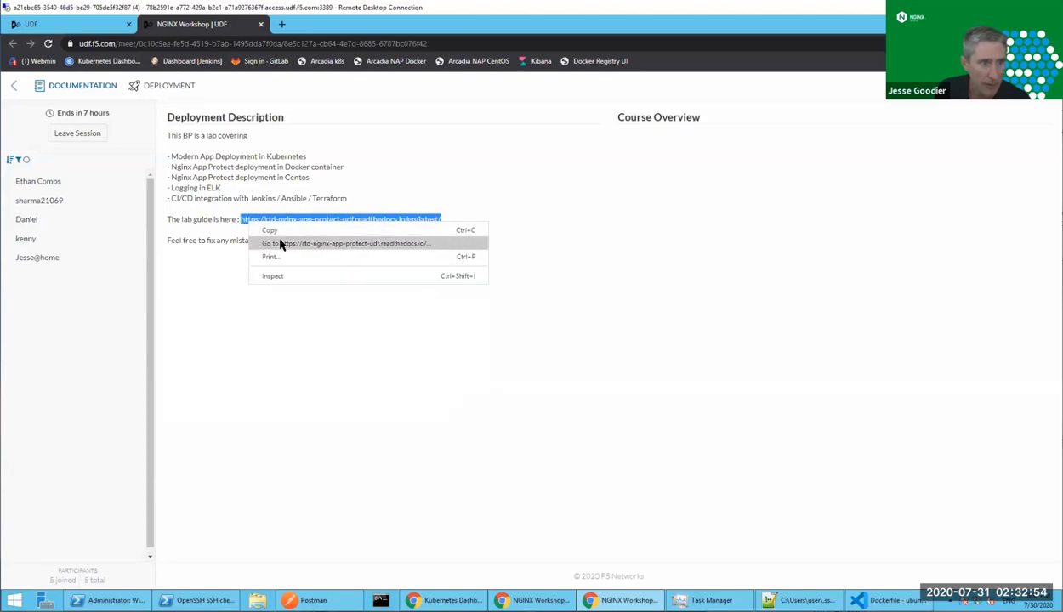
click(281, 245)
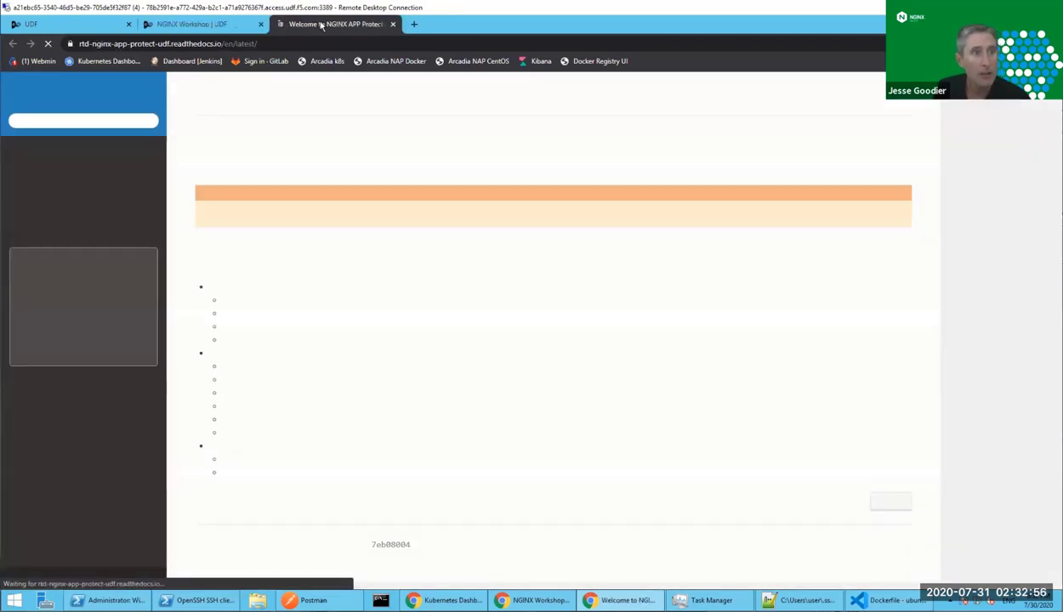
Continue the active NGINX Workshop session from the course sessions page and review the systems in its deployment
click(95, 29)
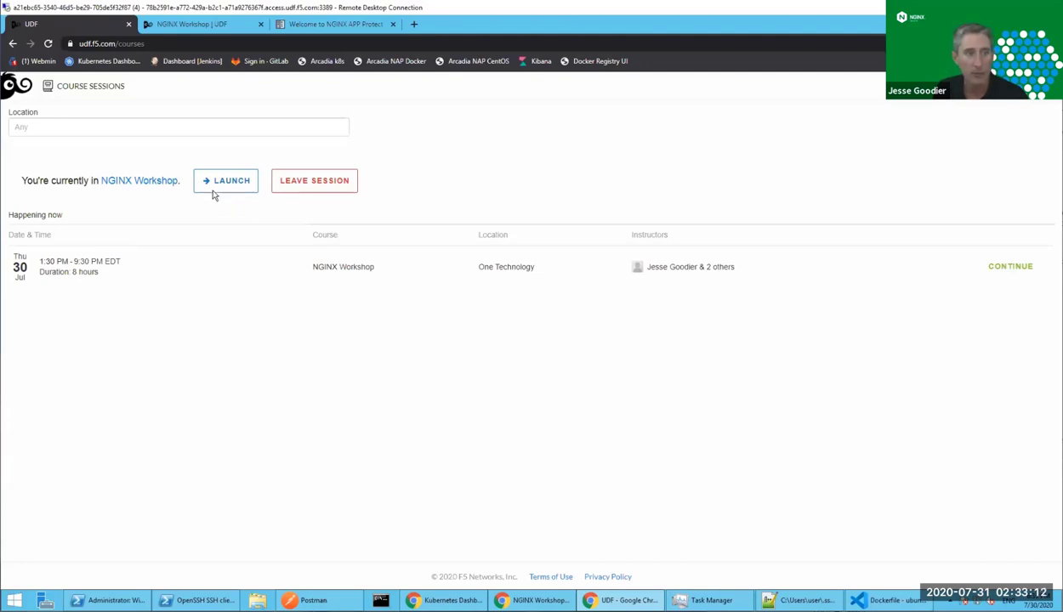
click(1010, 269)
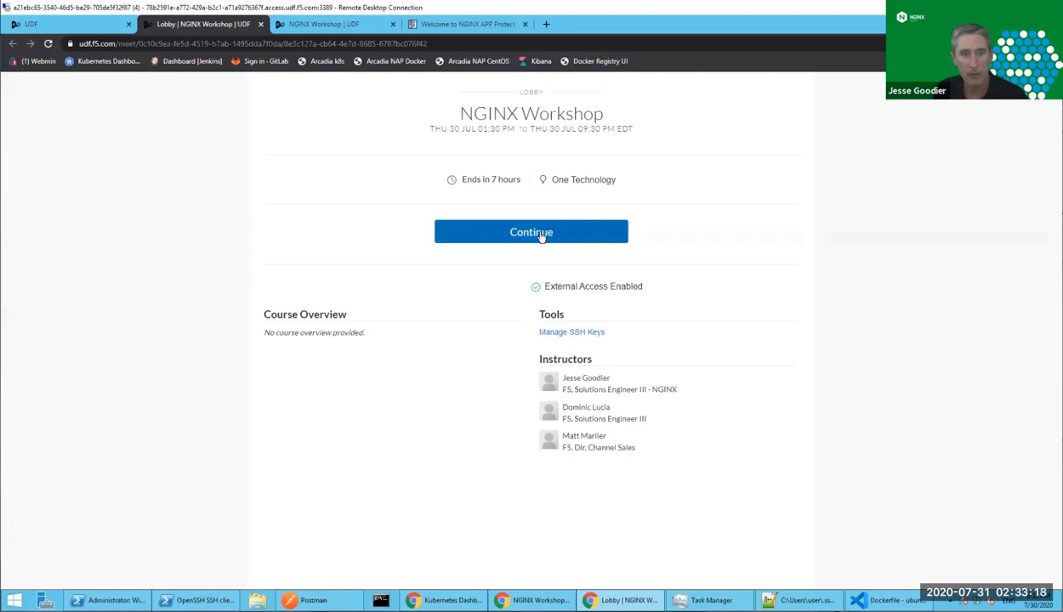
click(541, 237)
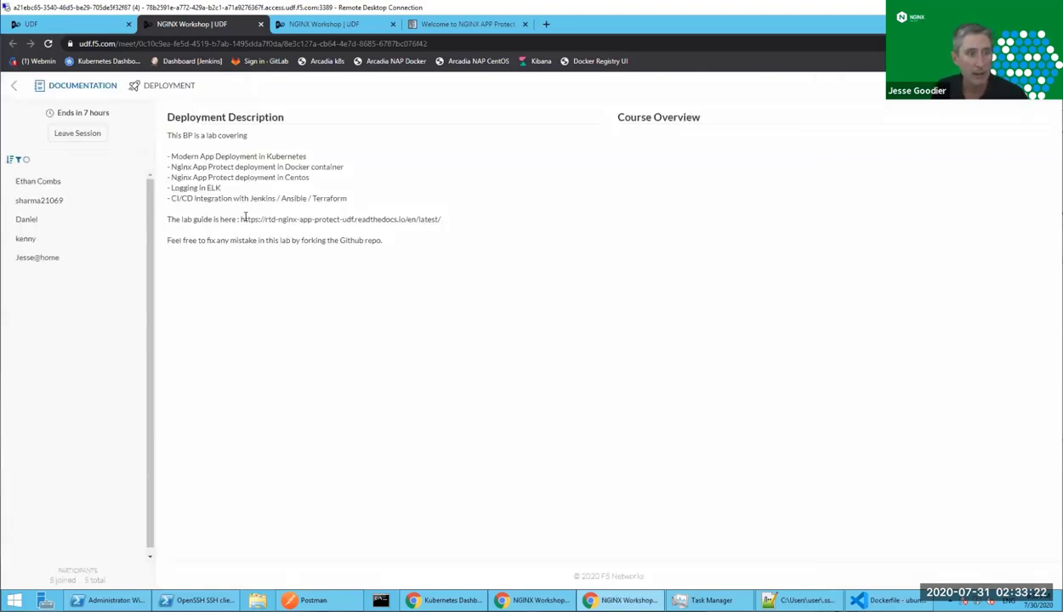
drag(240, 219, 466, 227)
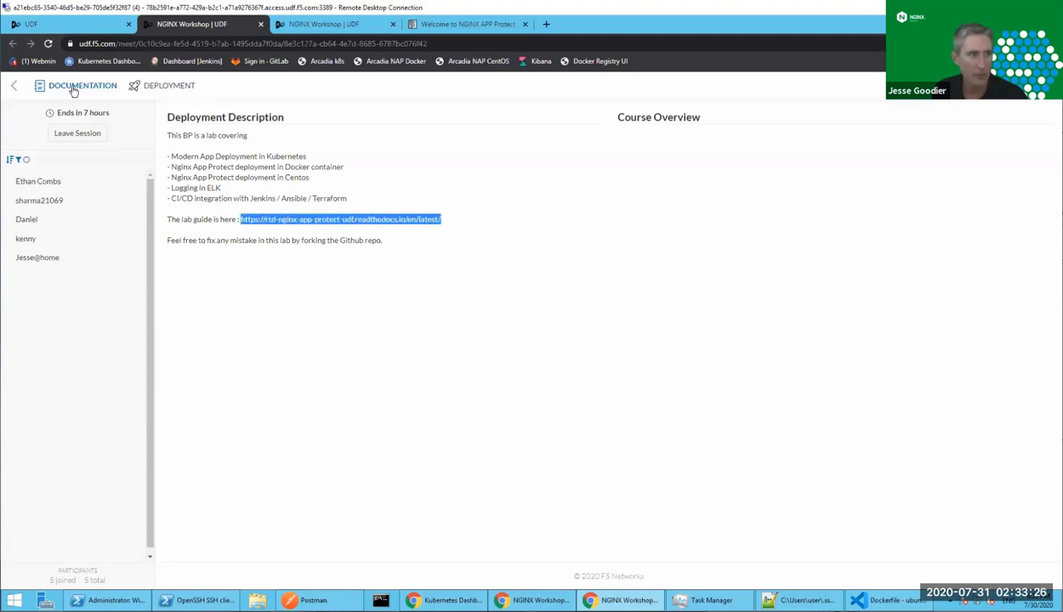
click(169, 86)
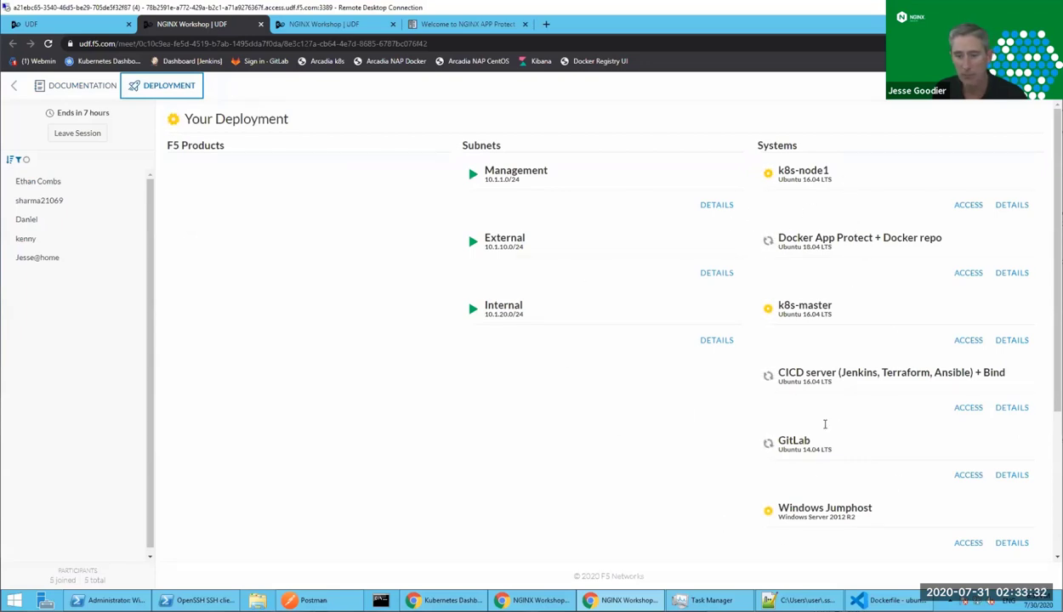
scroll(827, 383, down, 3)
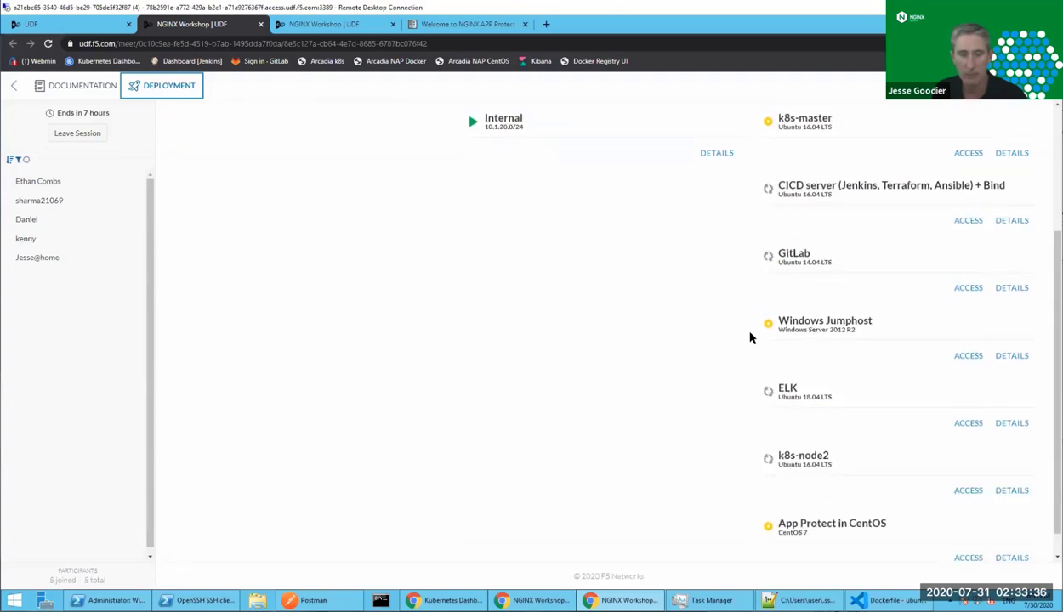
Return to the NGINX App Protect lab guide and review its welcome page through to the contents list
click(338, 31)
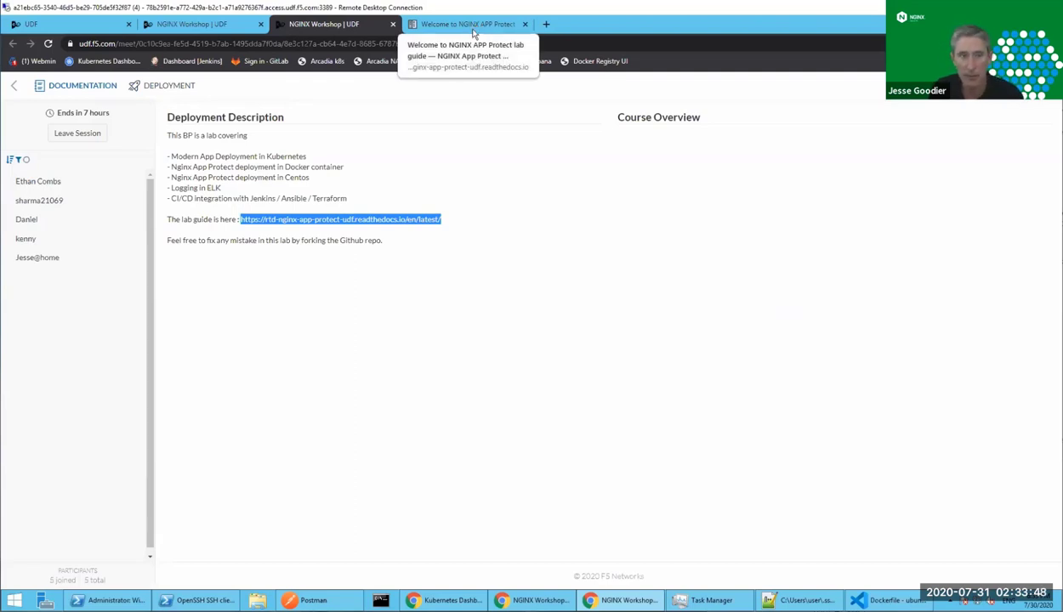
click(473, 26)
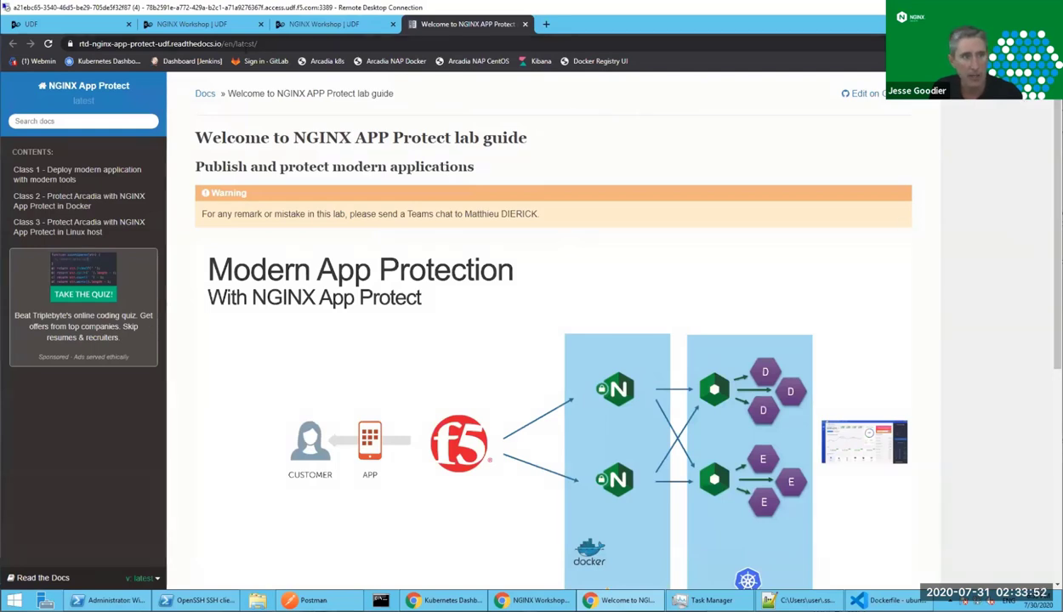
click(238, 44)
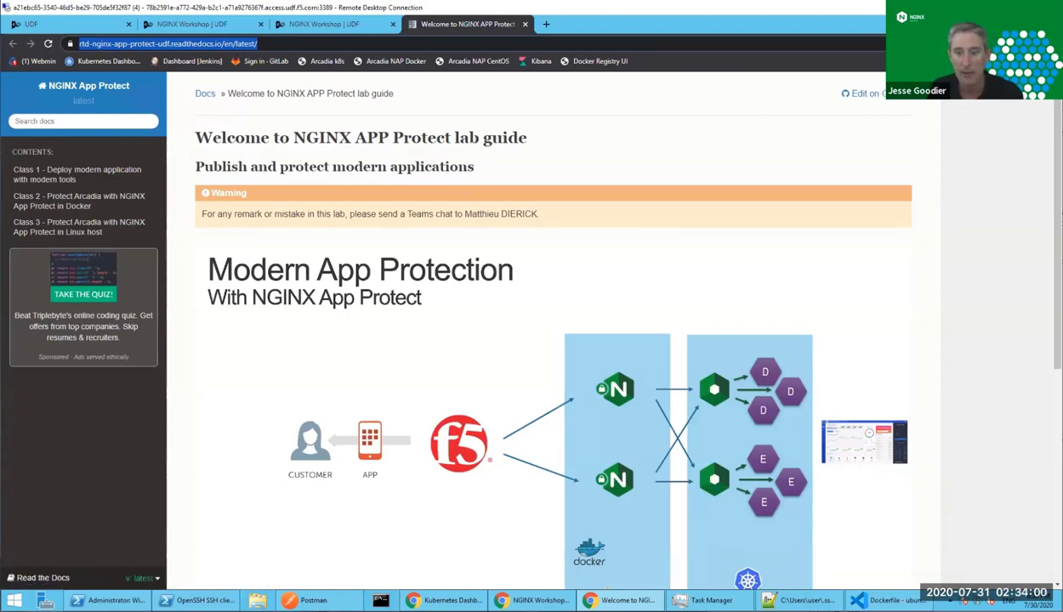
scroll(1025, 438, down, 5)
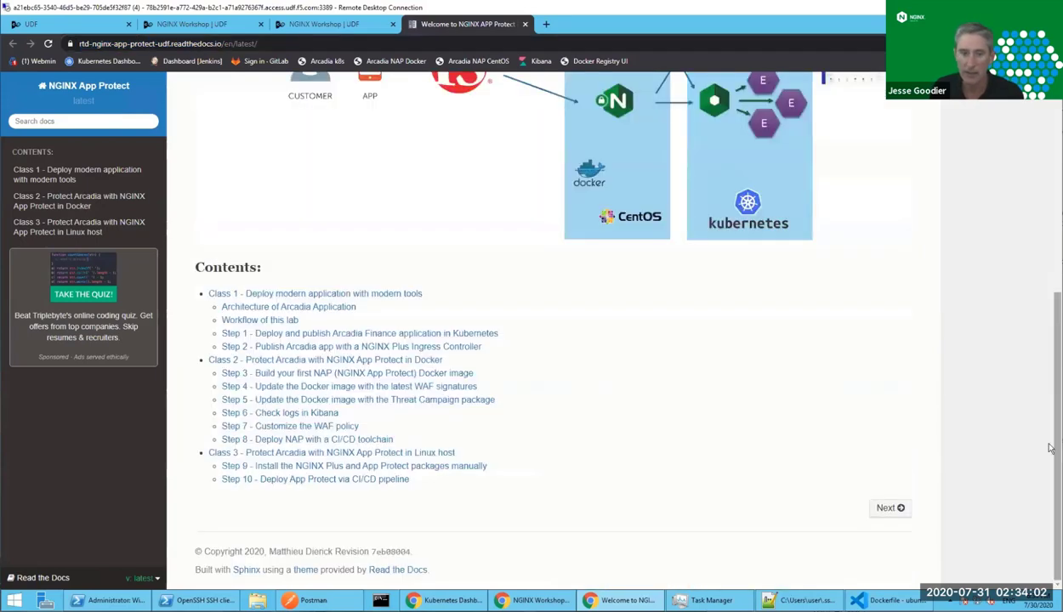
Go through the Class 1 introduction to the Architecture of Arcadia Application page and examine its microservices and deployment stages
click(887, 508)
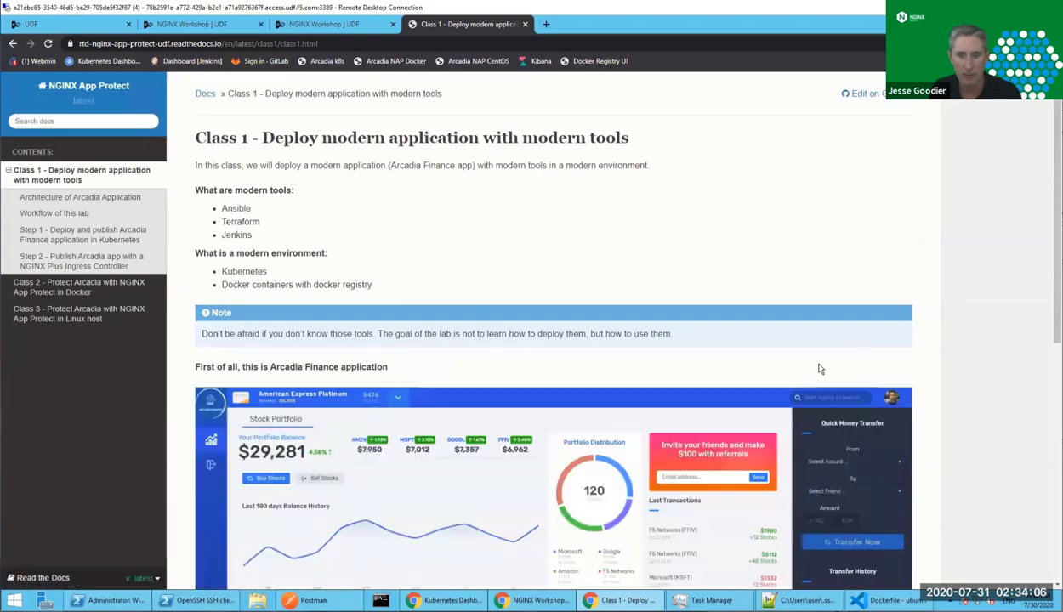
scroll(783, 490, down, 4)
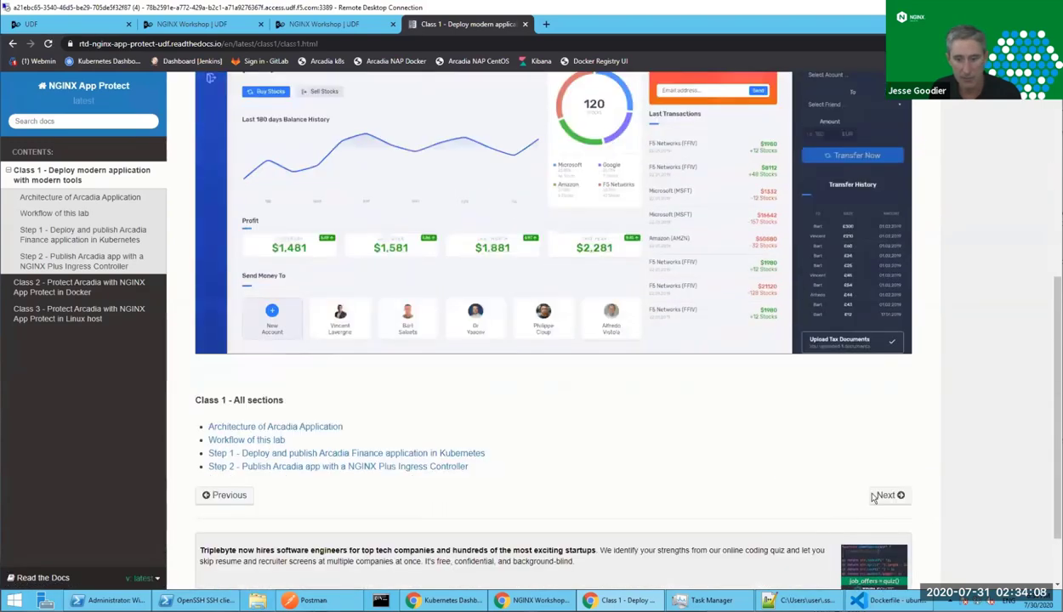
click(886, 496)
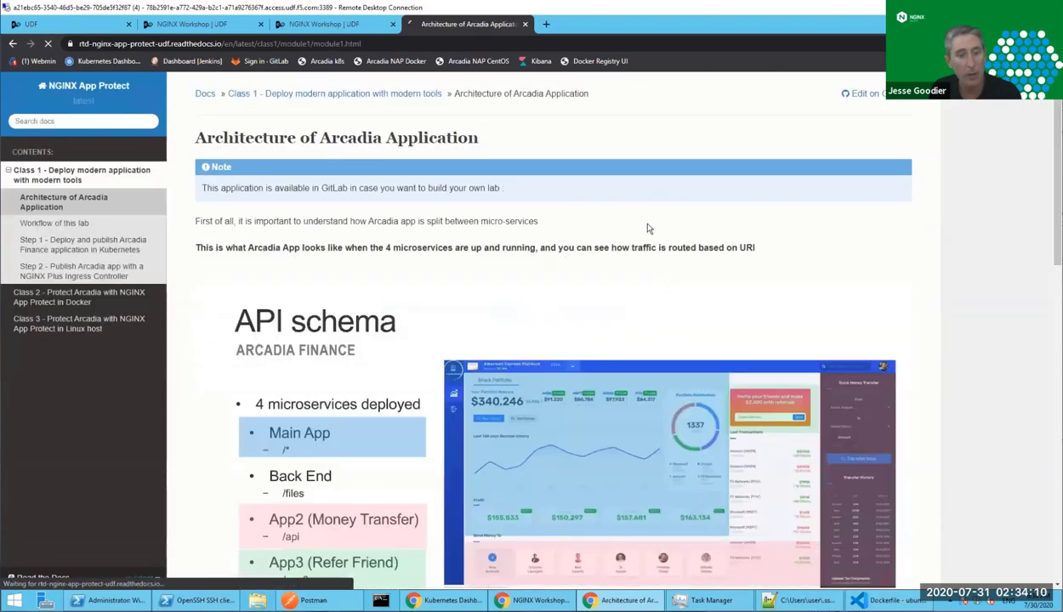
scroll(179, 391, down, 1)
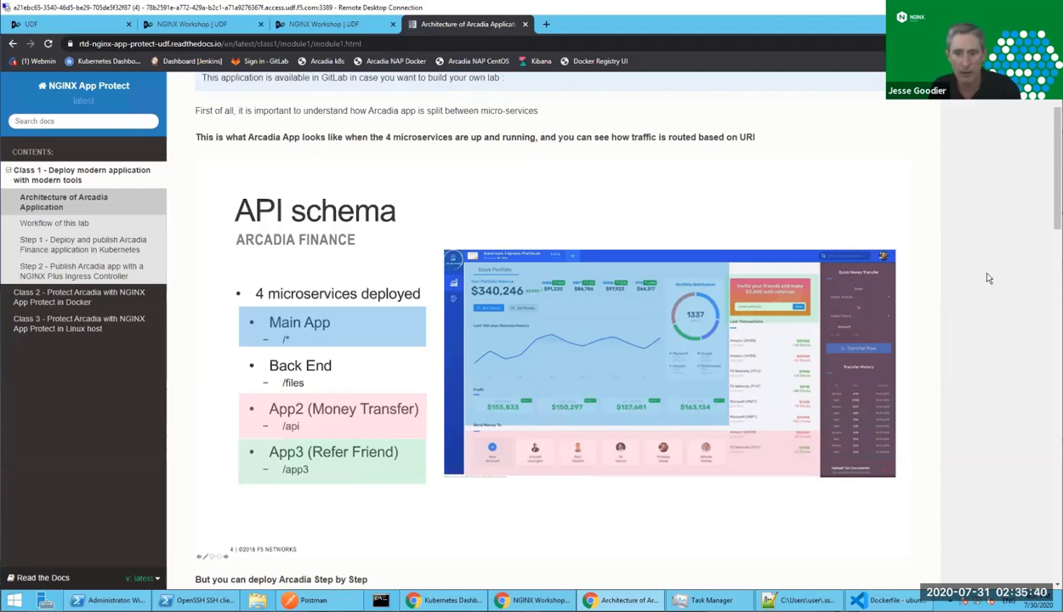
scroll(553, 323, down, 8)
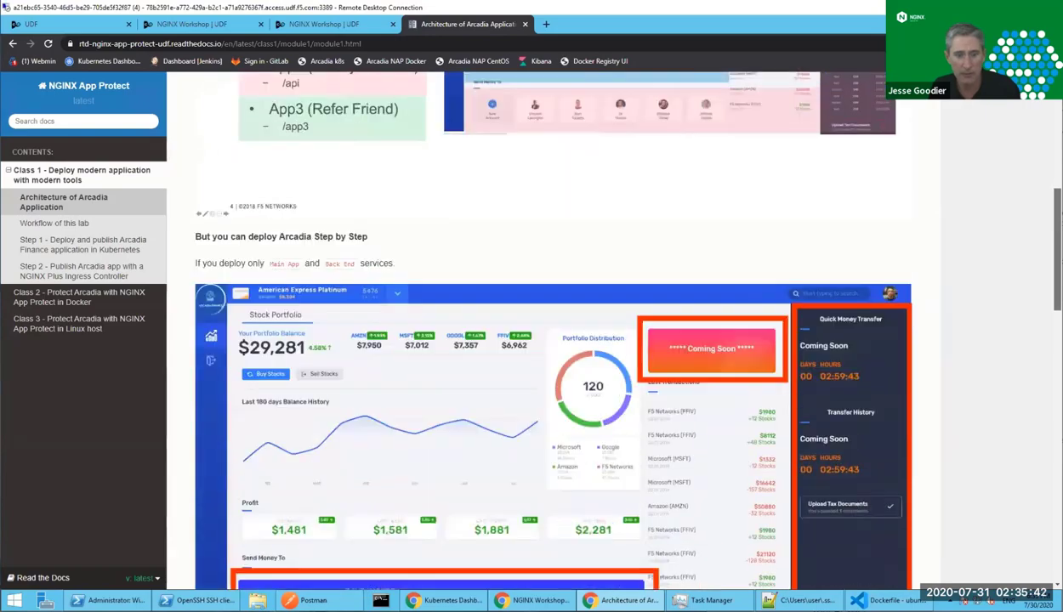
scroll(969, 383, down, 5)
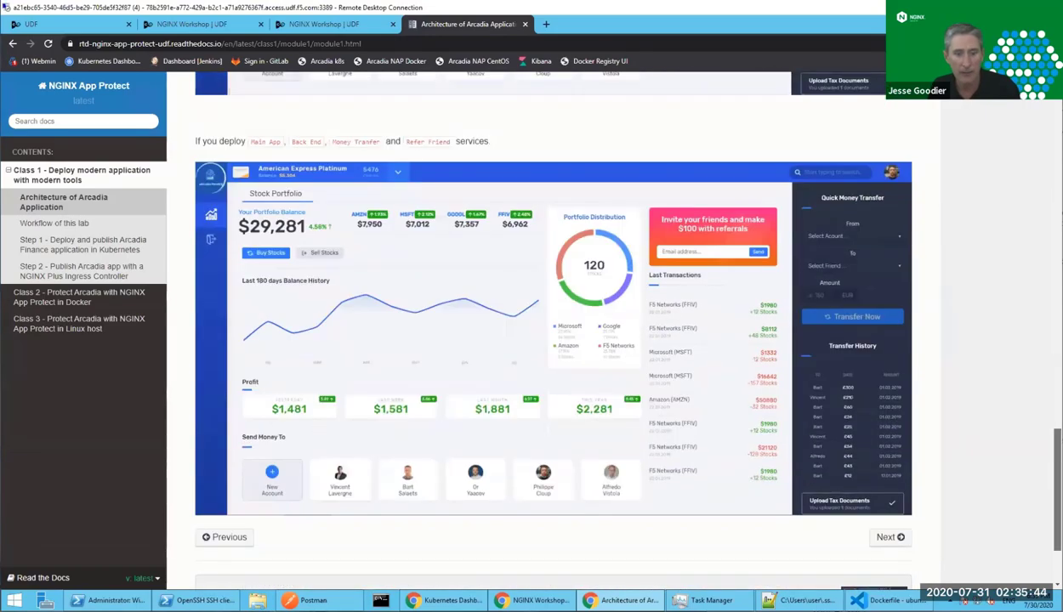
Advance past the lab workflow page to Step 1, deploying Arcadia Finance in Kubernetes, and look through the whole page
click(885, 416)
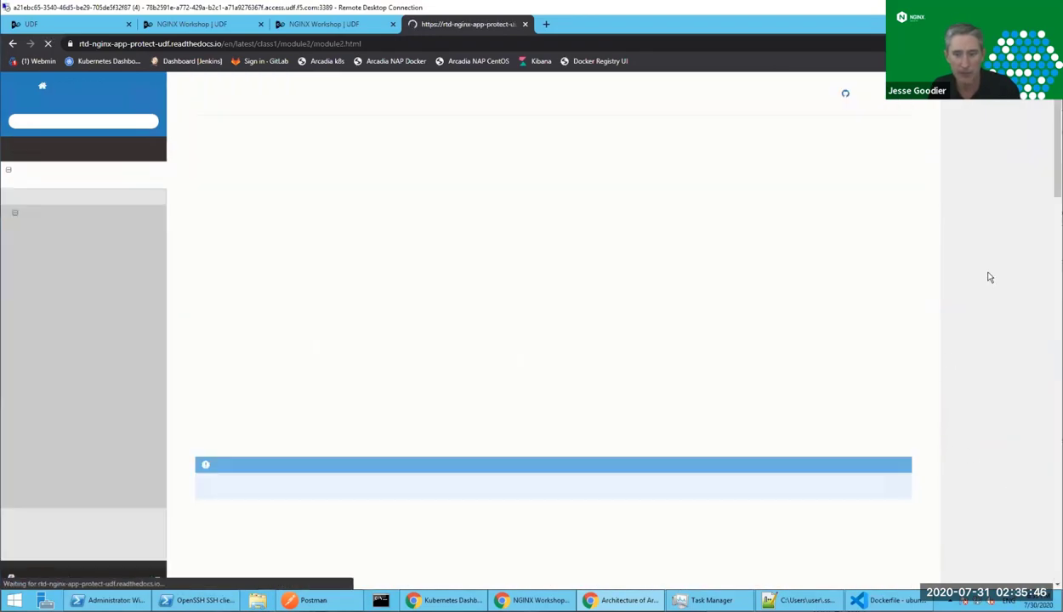
scroll(1033, 170, down, 20)
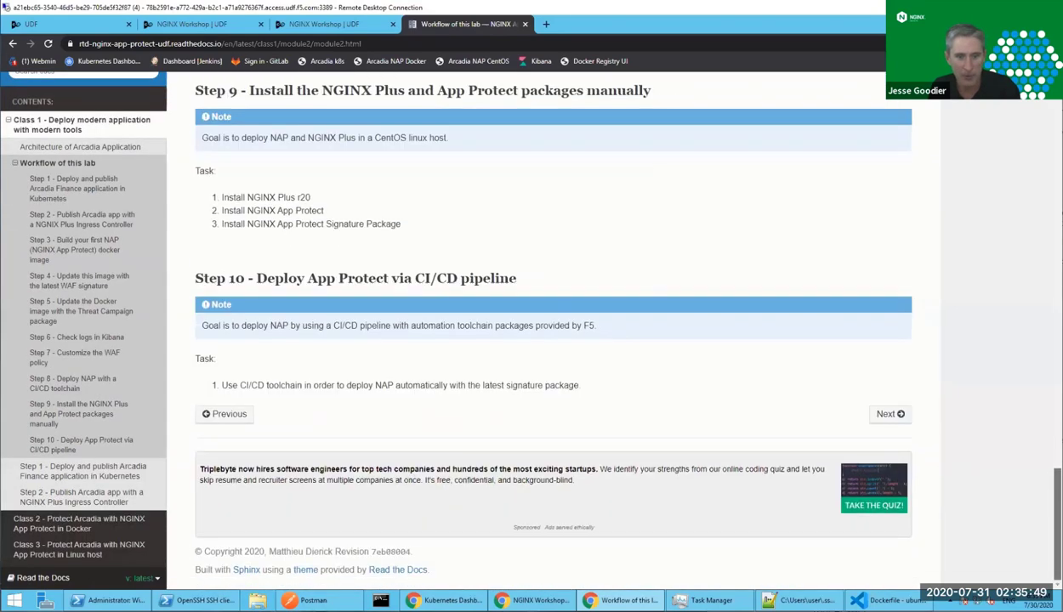
click(892, 415)
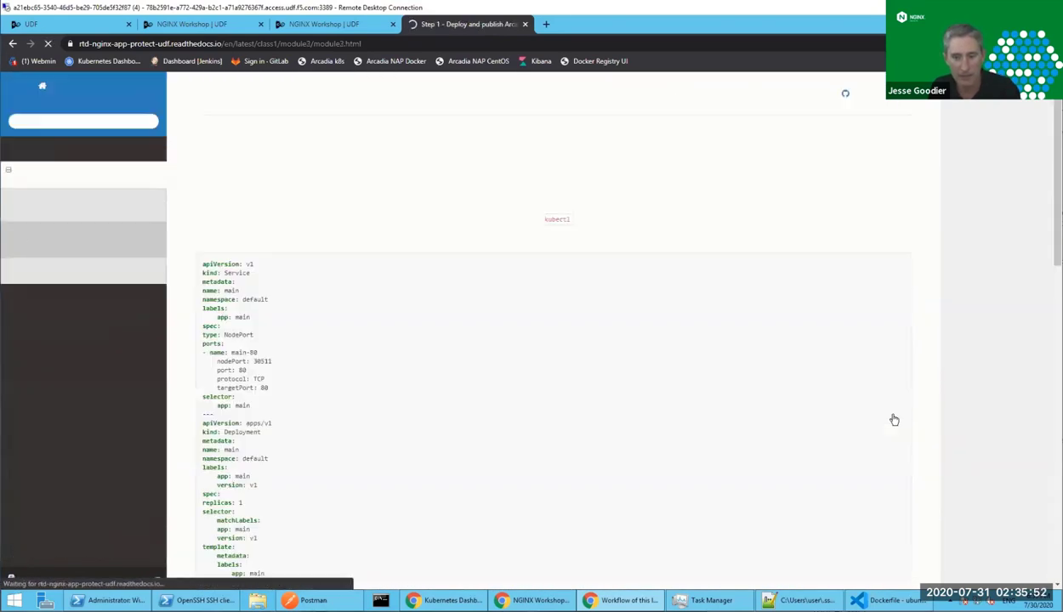
scroll(884, 404, down, 15)
scroll(876, 400, down, 5)
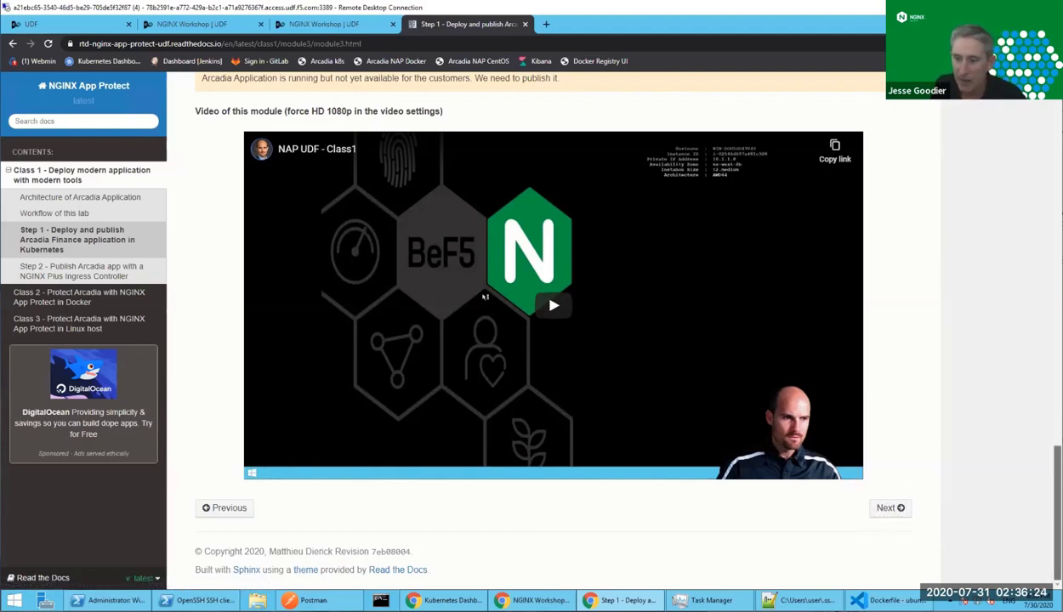
scroll(968, 474, up, 5)
scroll(553, 340, up, 15)
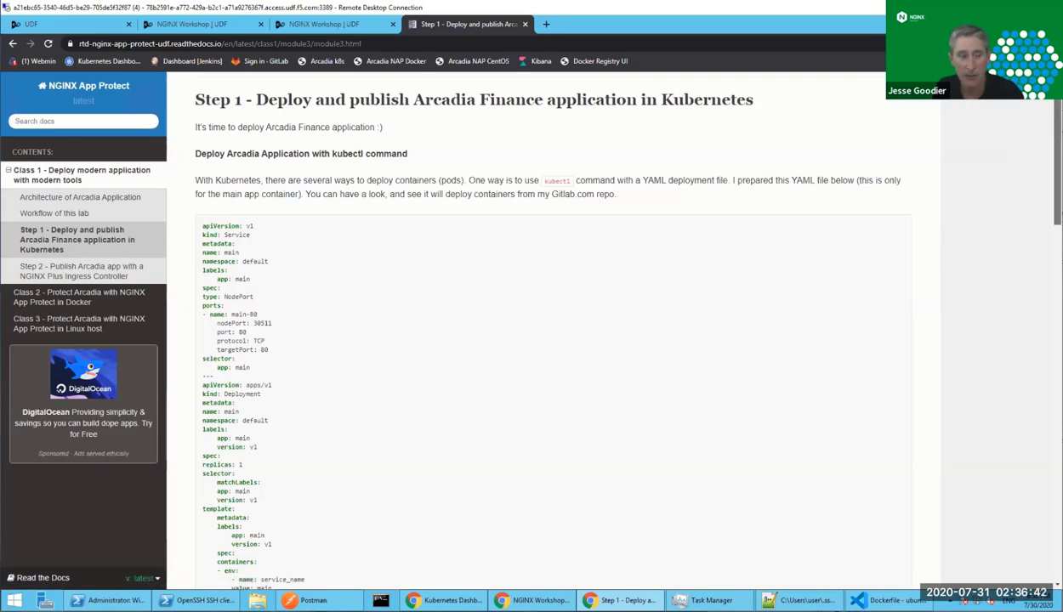
Copy the command kubectl apply -f /home/ubuntu/Arcadia_k8S/all_apps.yaml from the Step 1 instructions
scroll(553, 327, down, 4)
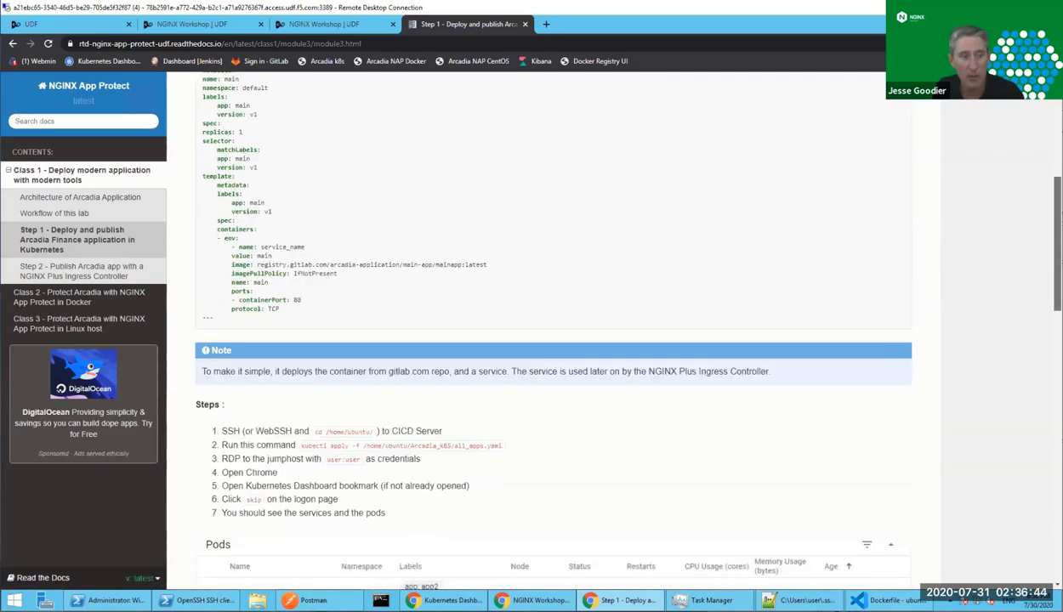
scroll(382, 367, down, 1)
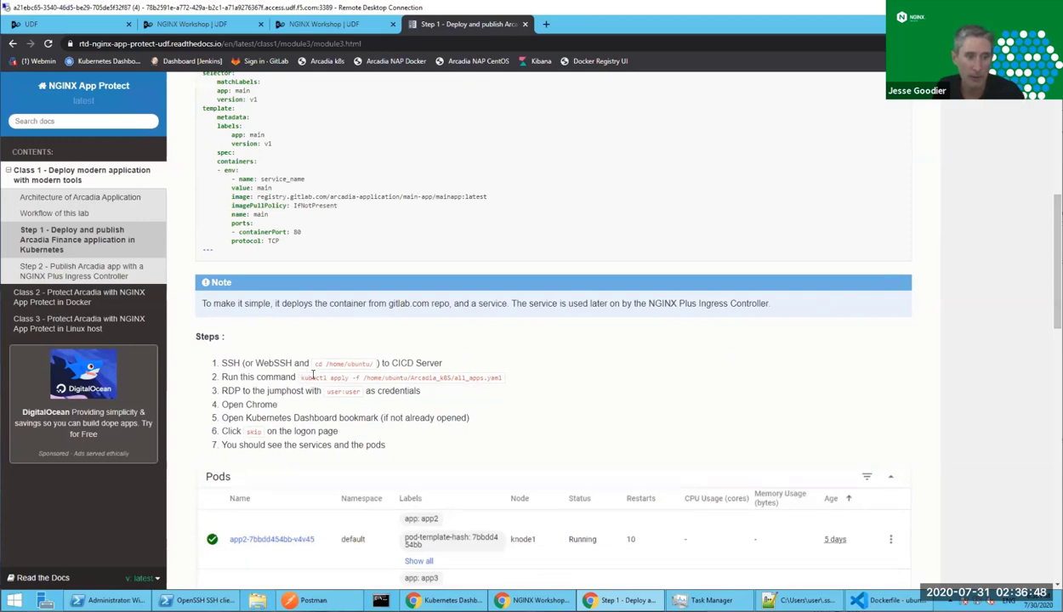
drag(301, 378, 510, 383)
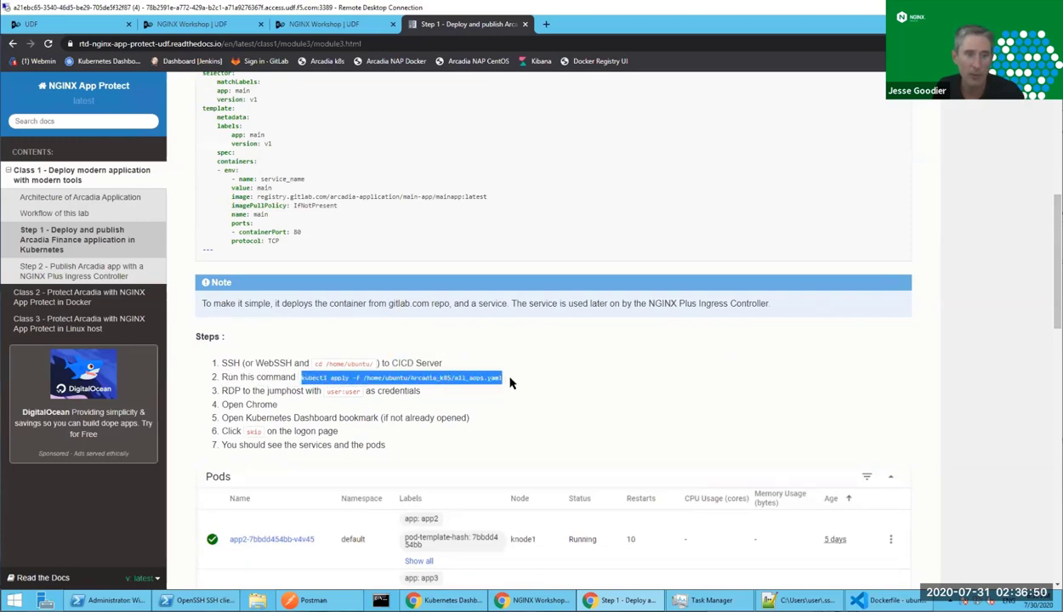
right_click(481, 382)
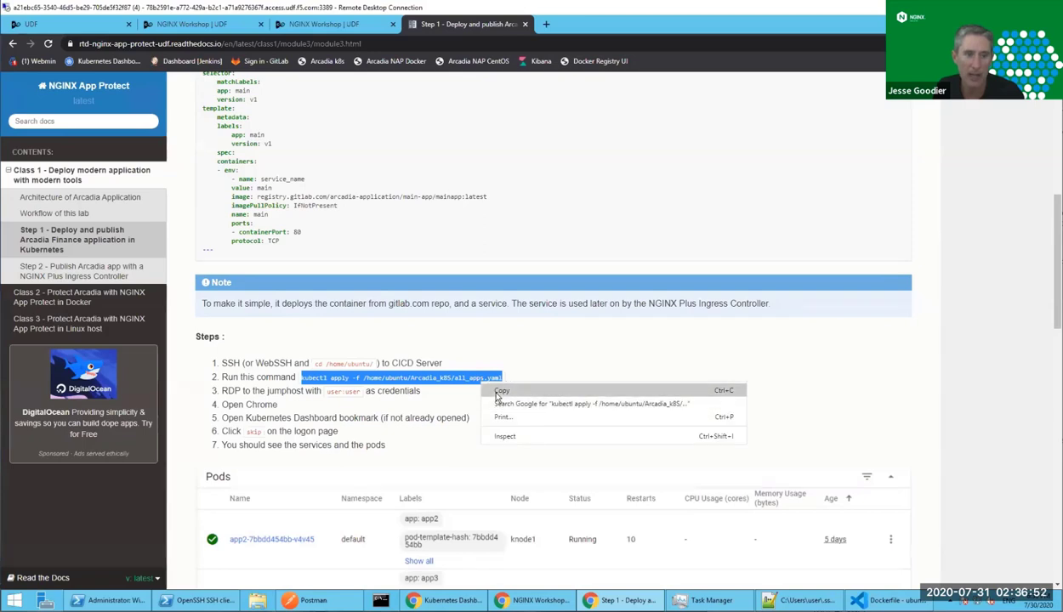
click(500, 392)
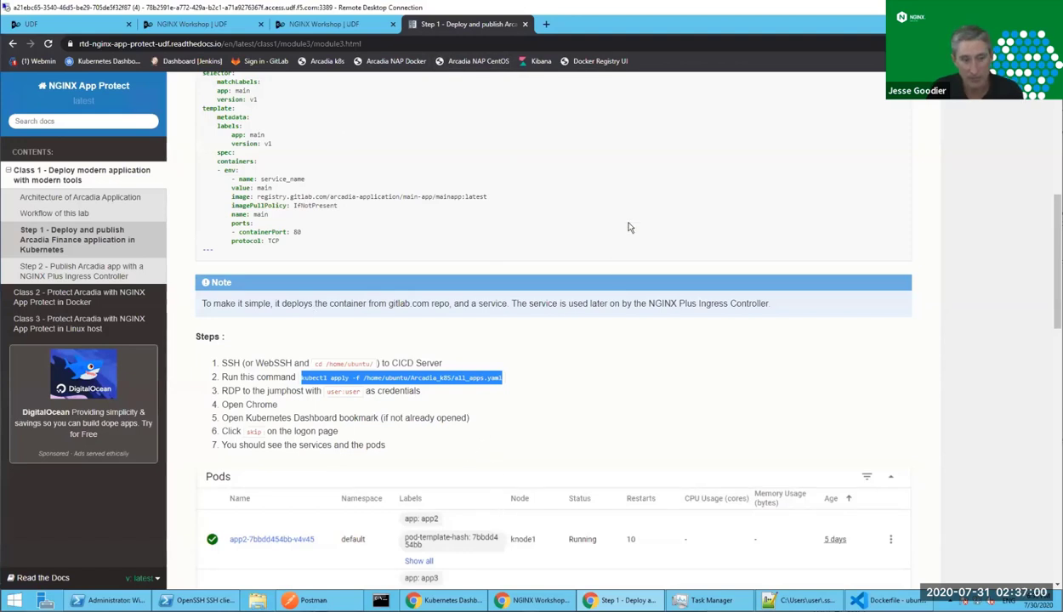
Check the WebSSH instruction in the Step 1 guide and return to the workshop's deployment machine list
click(228, 362)
drag(222, 362, 255, 360)
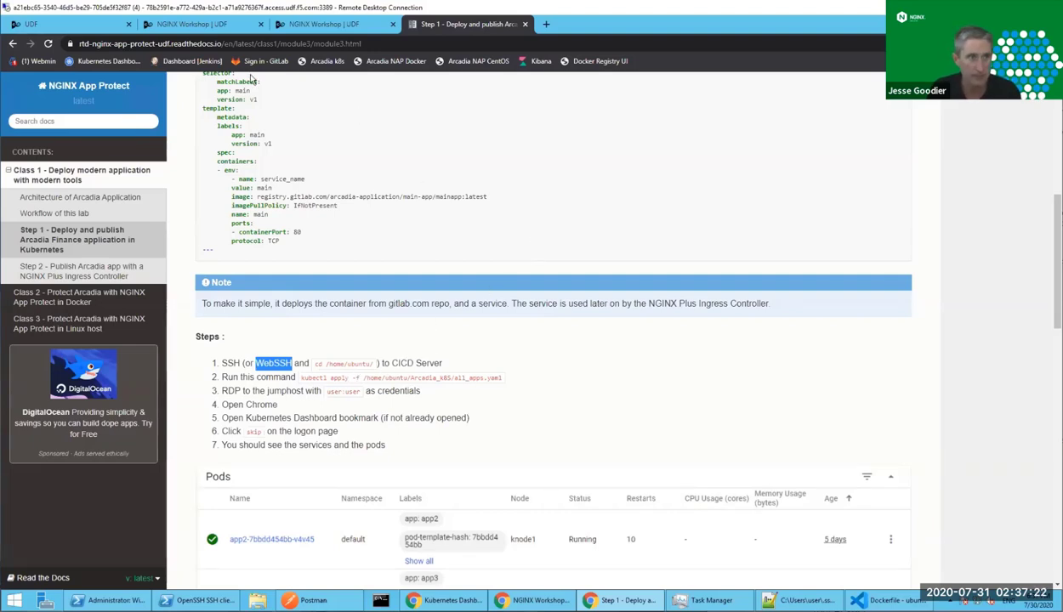
click(319, 24)
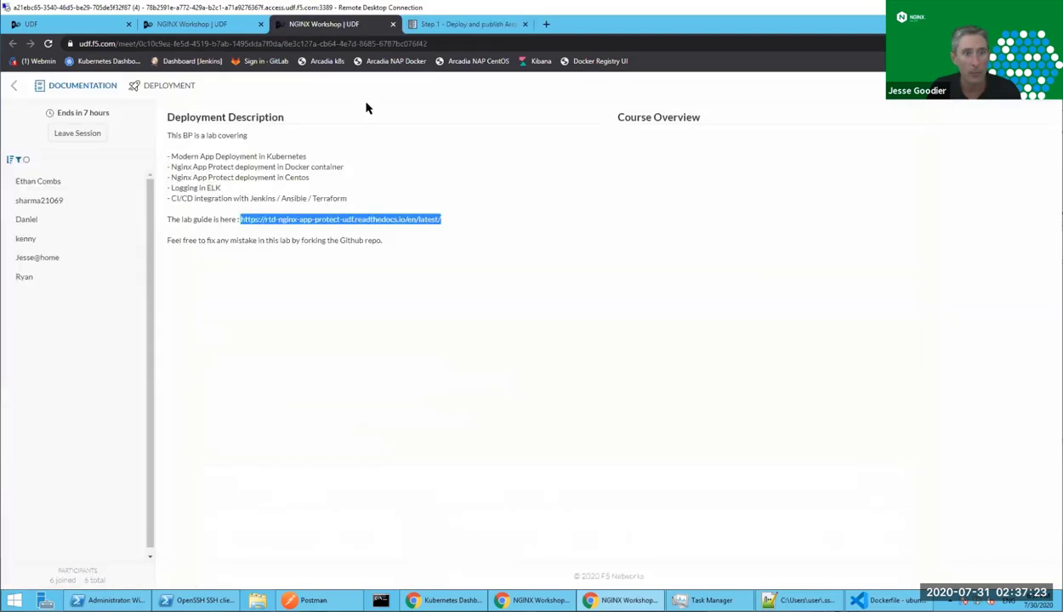
click(213, 24)
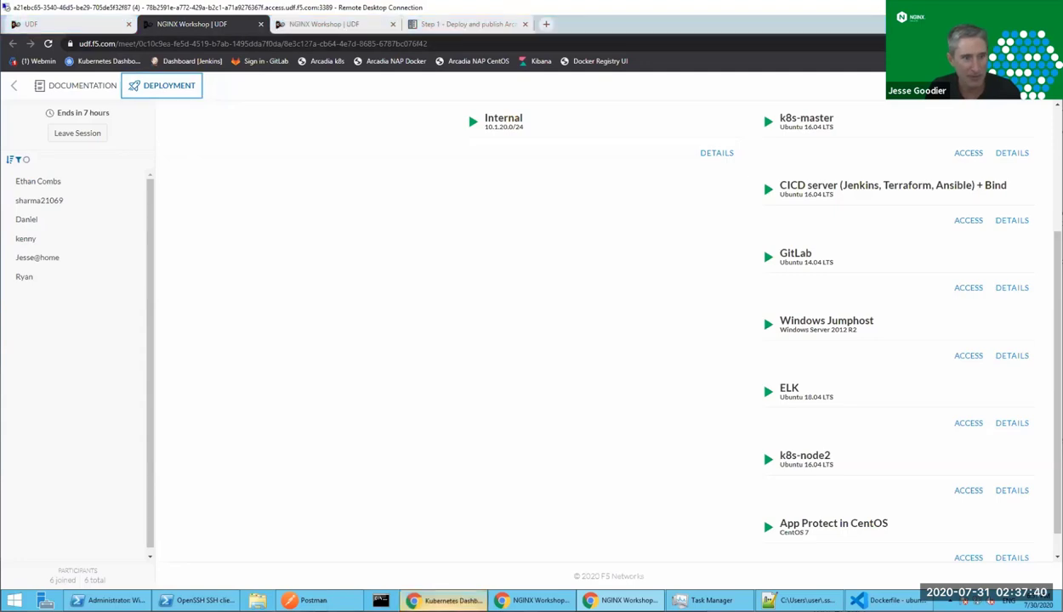
Look over the workloads overview in the Kubernetes Dashboard and go back to the workshop's deployment machine list
click(444, 600)
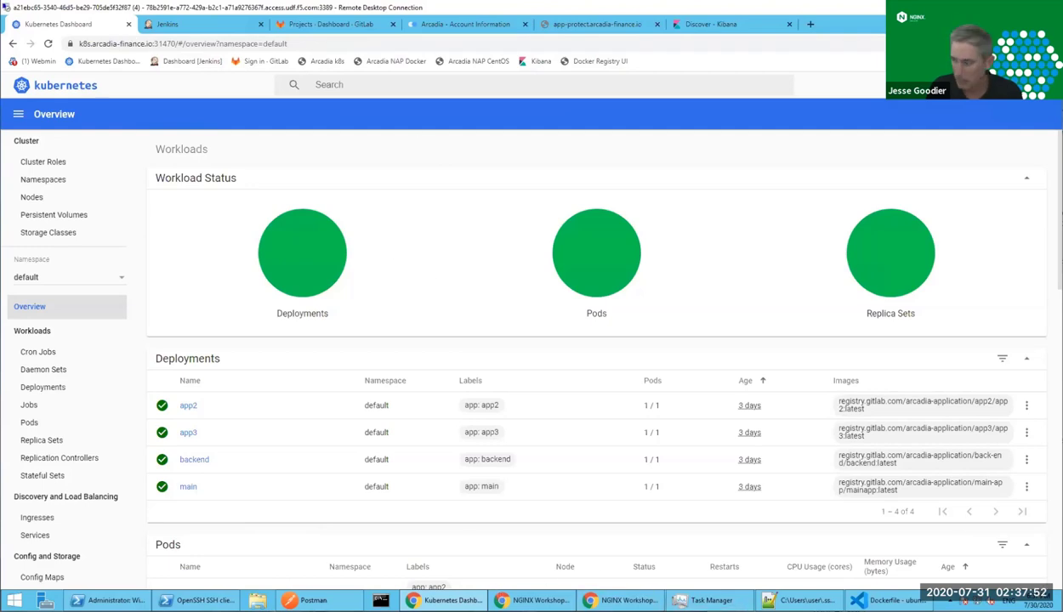
mouse_move(1061, 587)
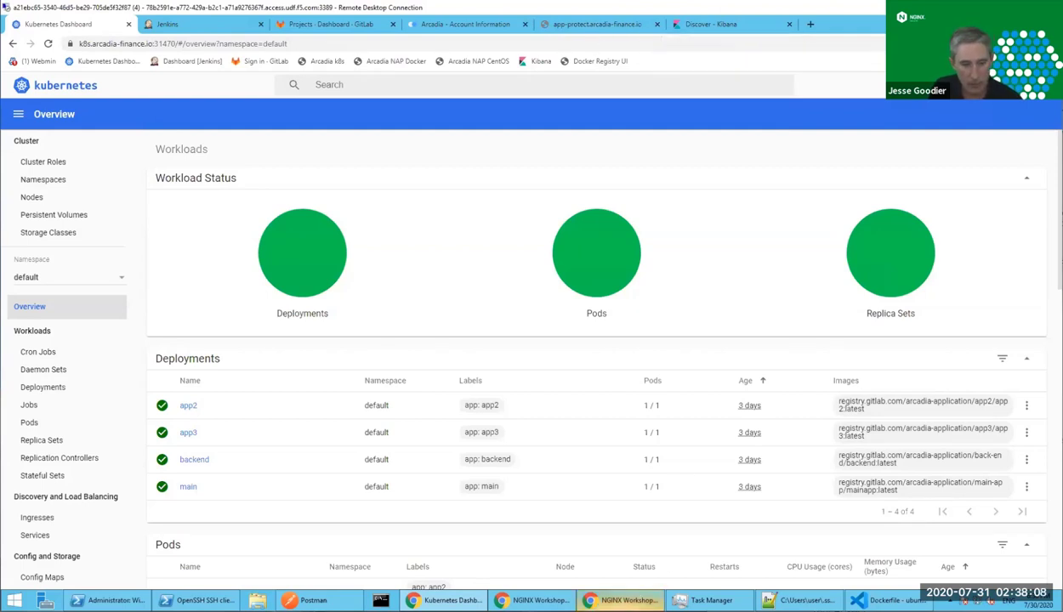
click(651, 599)
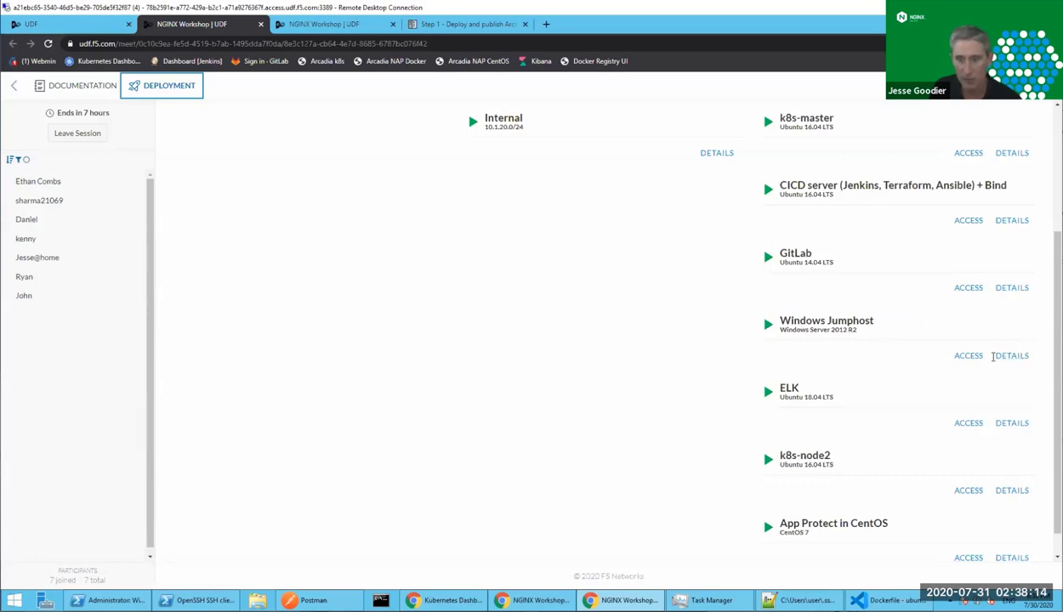
Review the Windows Jumphost's general details and its available RDP access resolutions
click(1011, 356)
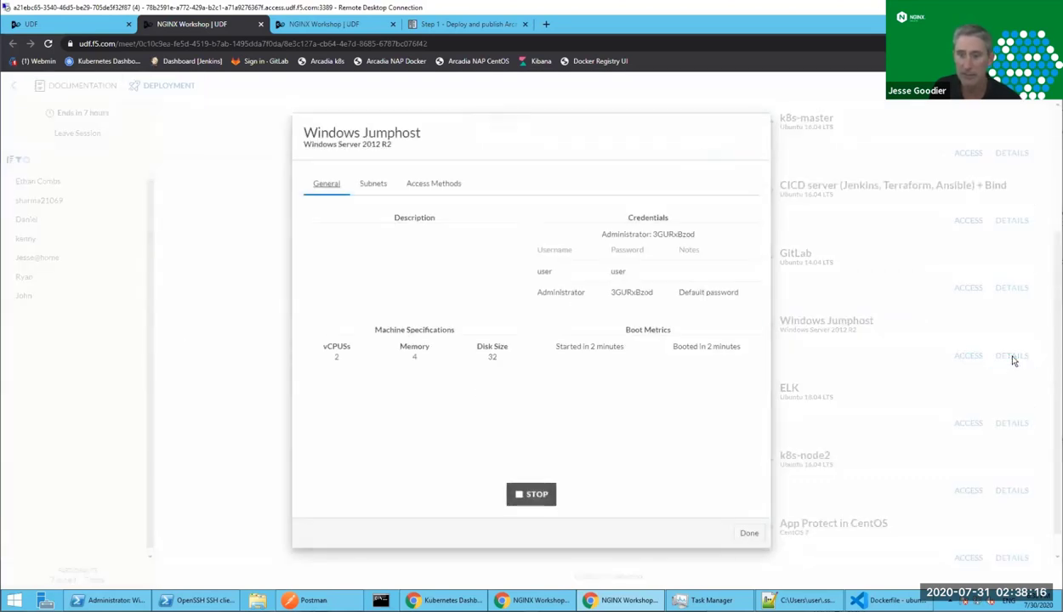
click(787, 387)
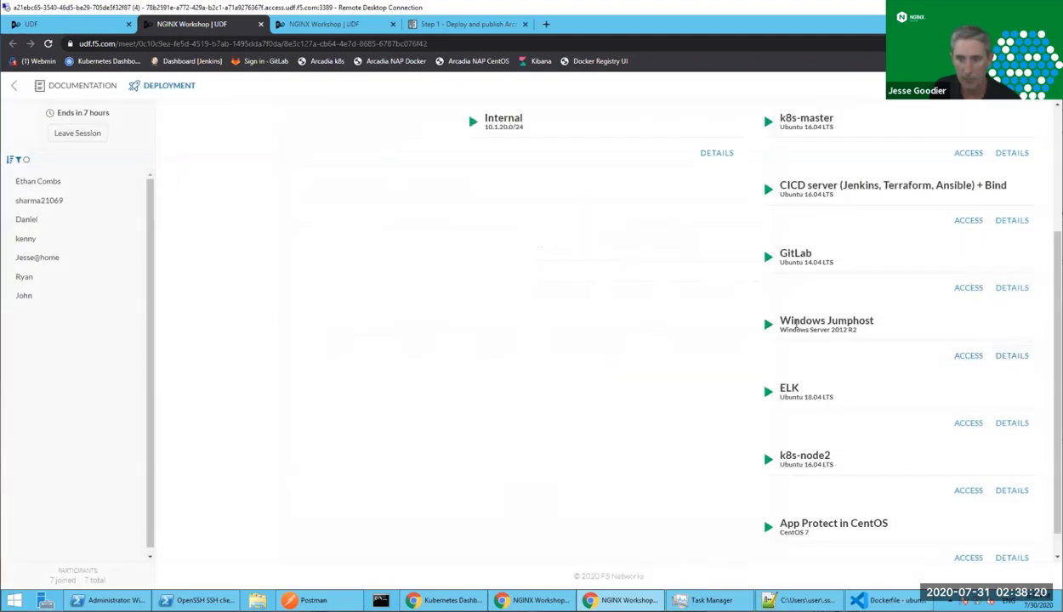
click(970, 357)
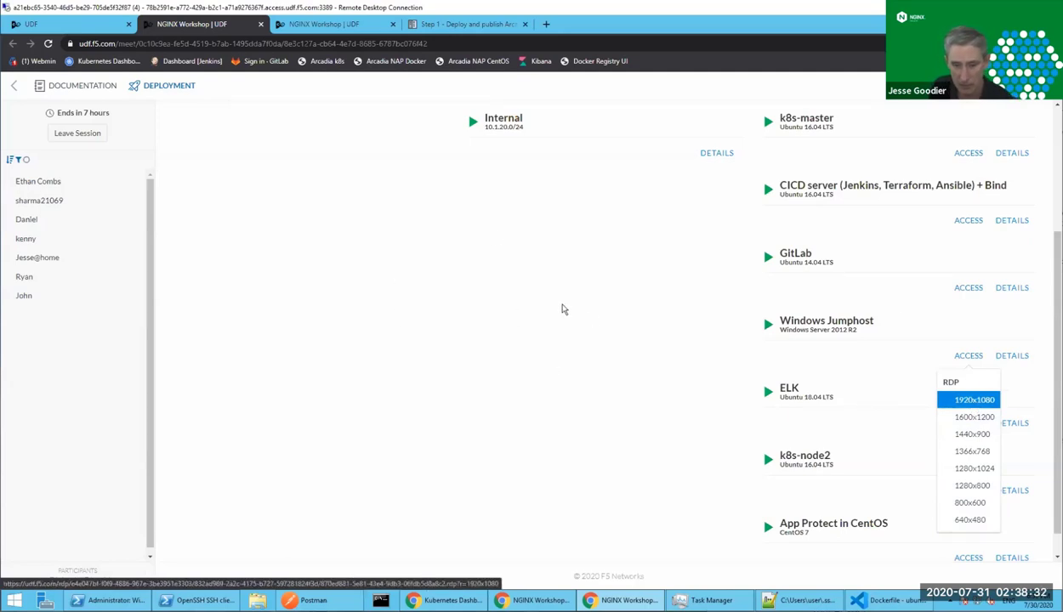
click(559, 376)
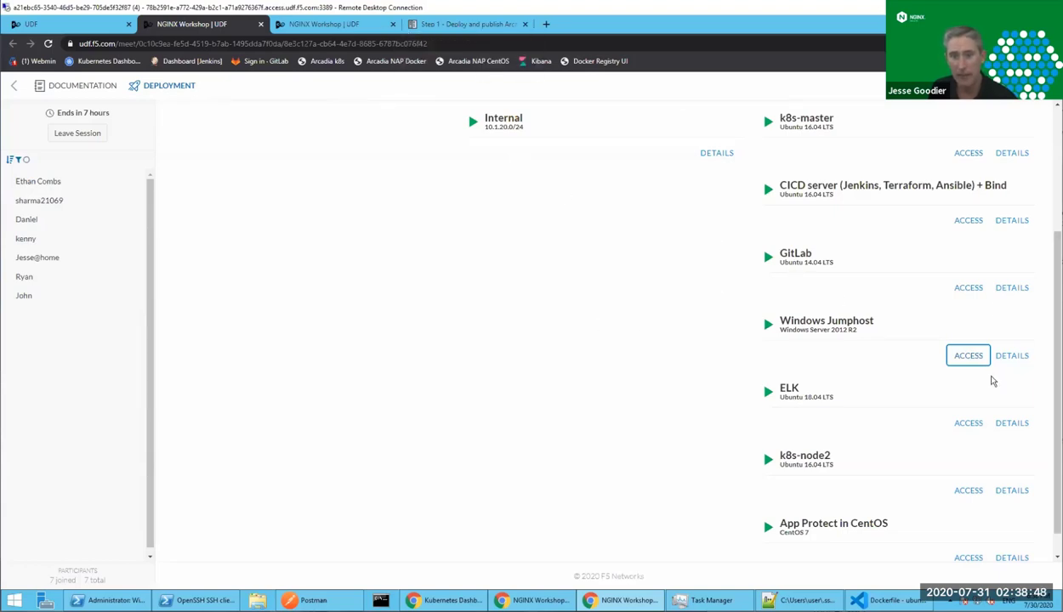
Check which server the guide's first step names and open a Web Shell on the CICD server
click(353, 26)
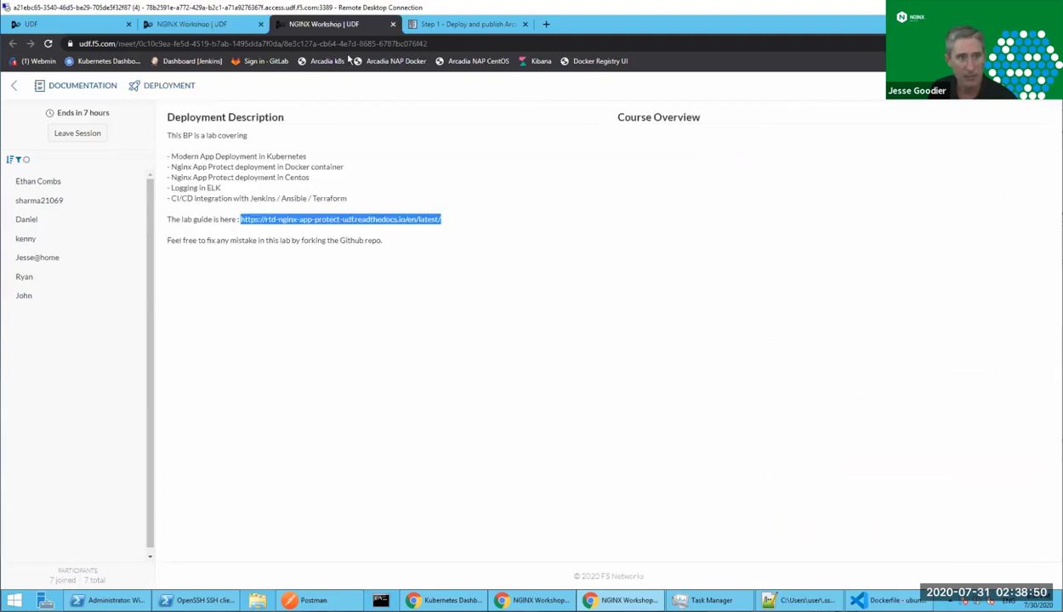
click(469, 25)
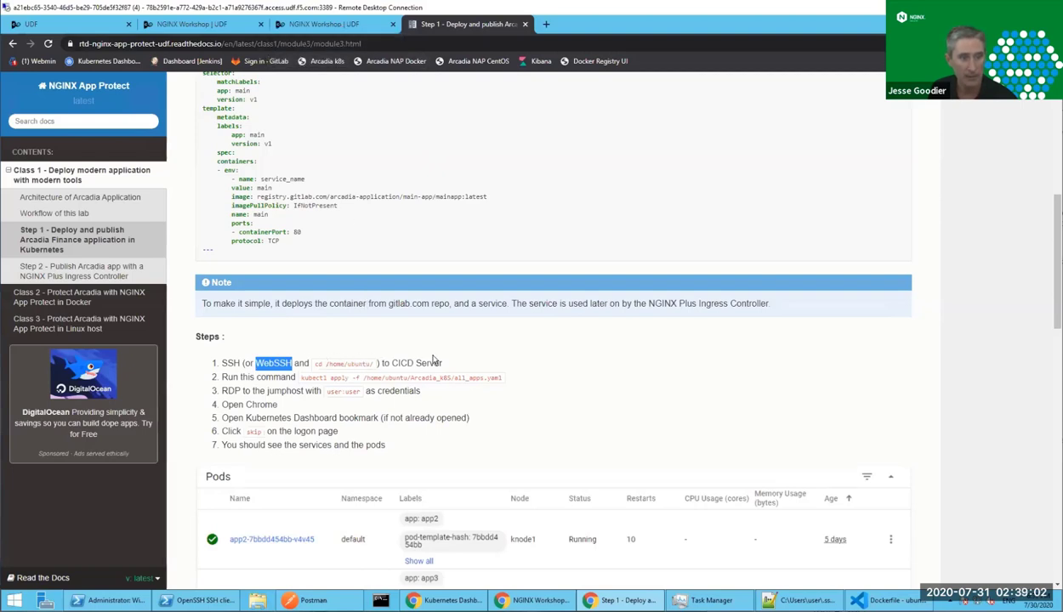
drag(438, 363, 381, 363)
click(317, 26)
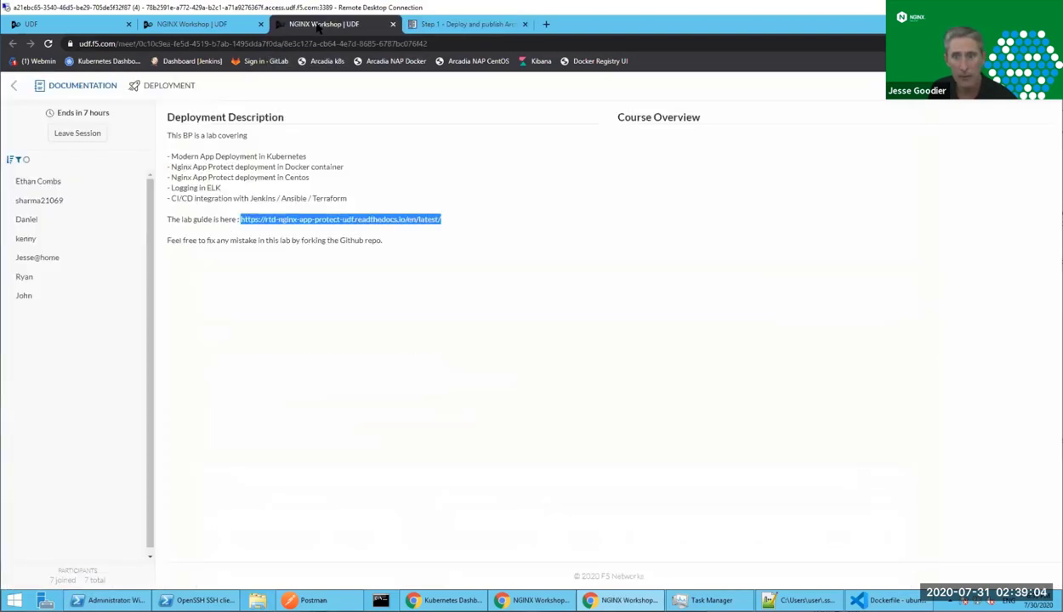
click(227, 28)
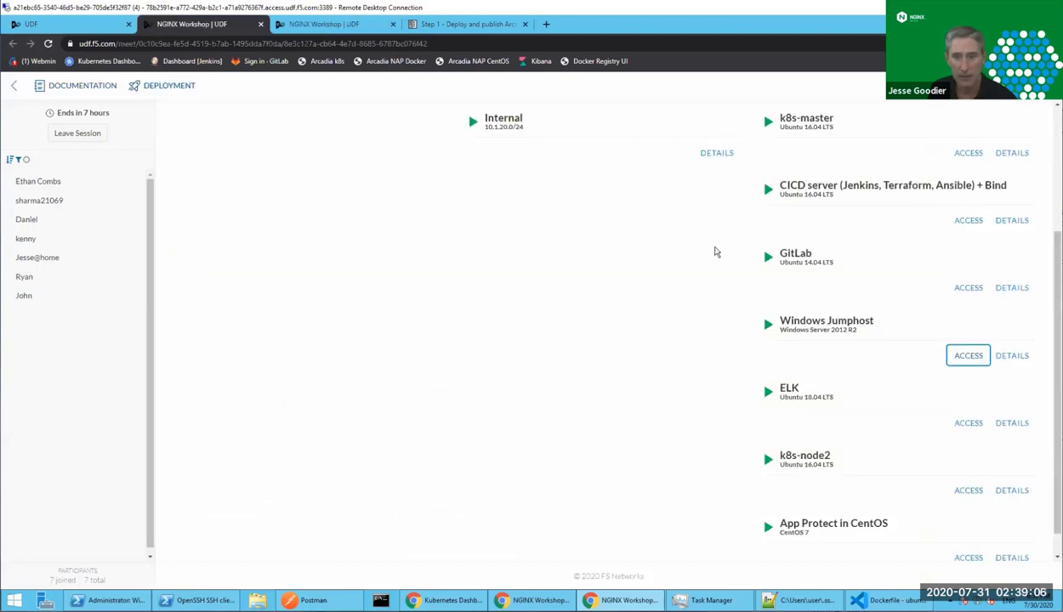
click(967, 220)
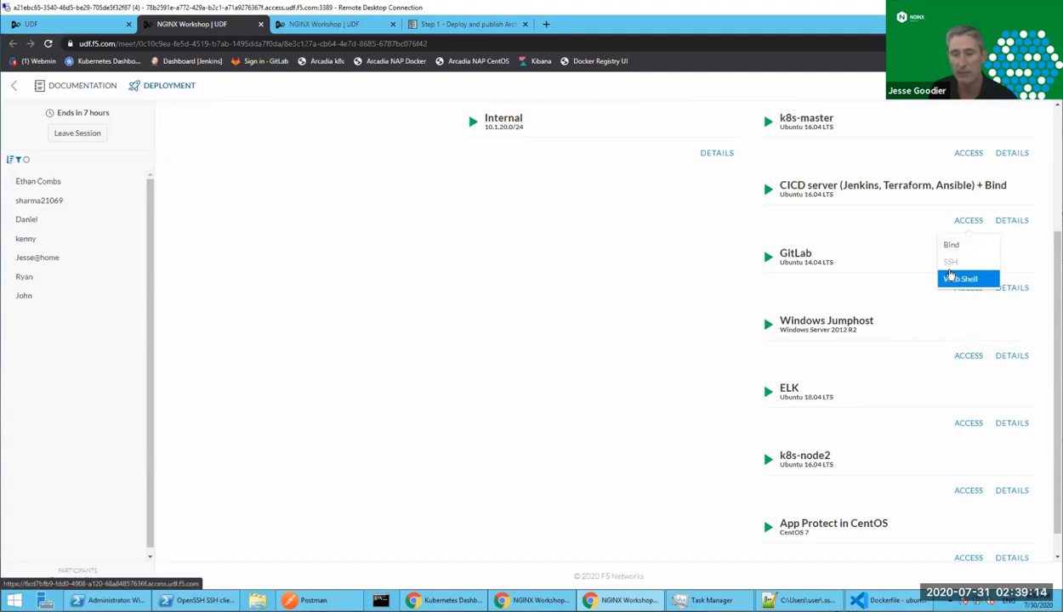
click(957, 283)
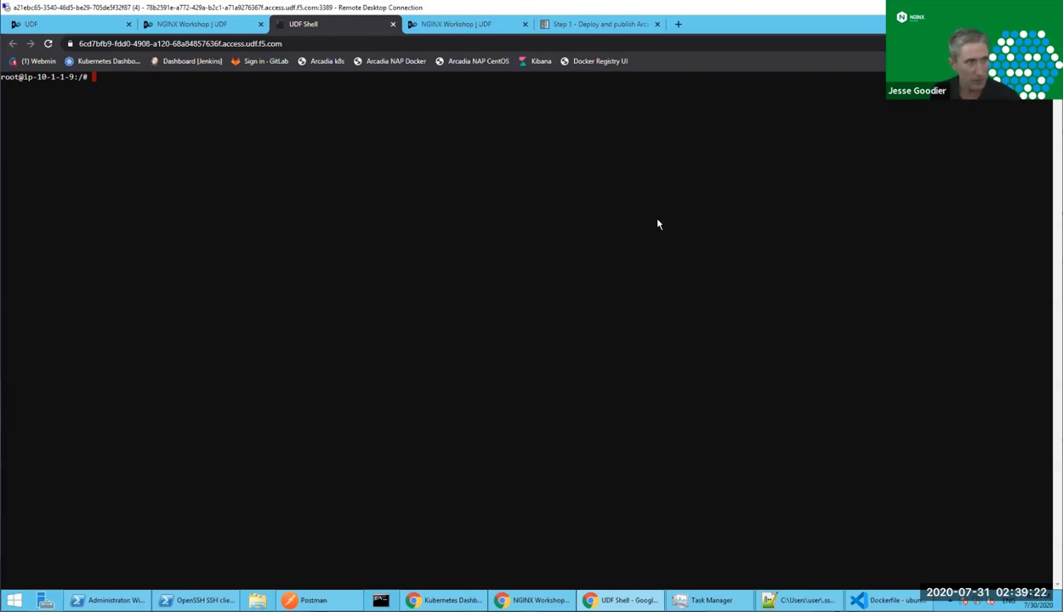
Enlarge the CICD server's web shell page to 300% zoom
key(ctrl+plus)
key(ctrl+plus)
key(ctrl+plus)
key(ctrl+plus)
key(ctrl+plus)
key(ctrl+plus)
key(ctrl+plus)
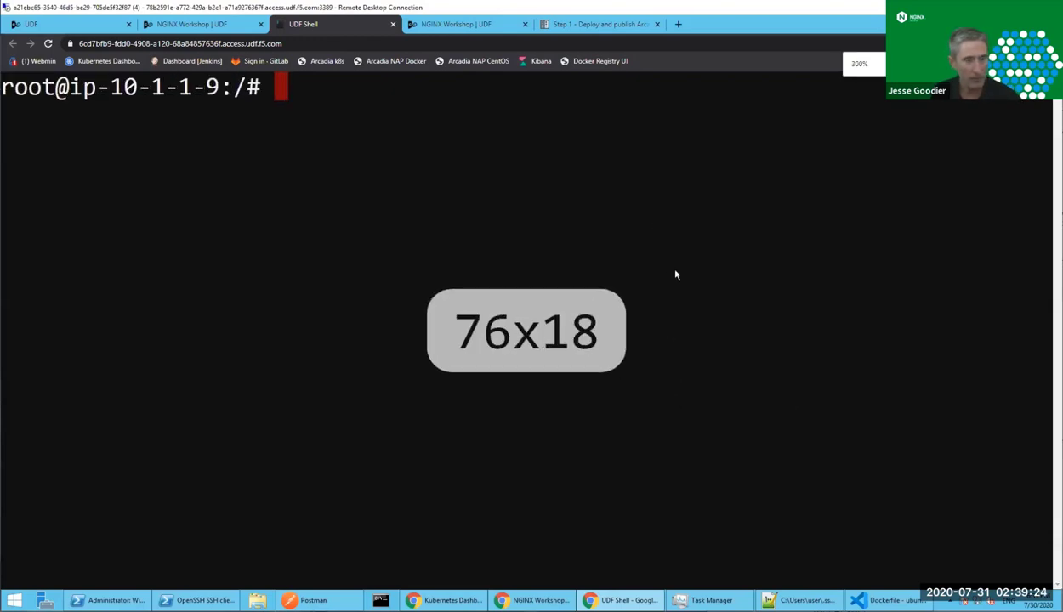
Switch to the ubuntu user in the shell with su ubuntu and change to its home directory
text(cd)
key(BackSpace)
key(BackSpace)
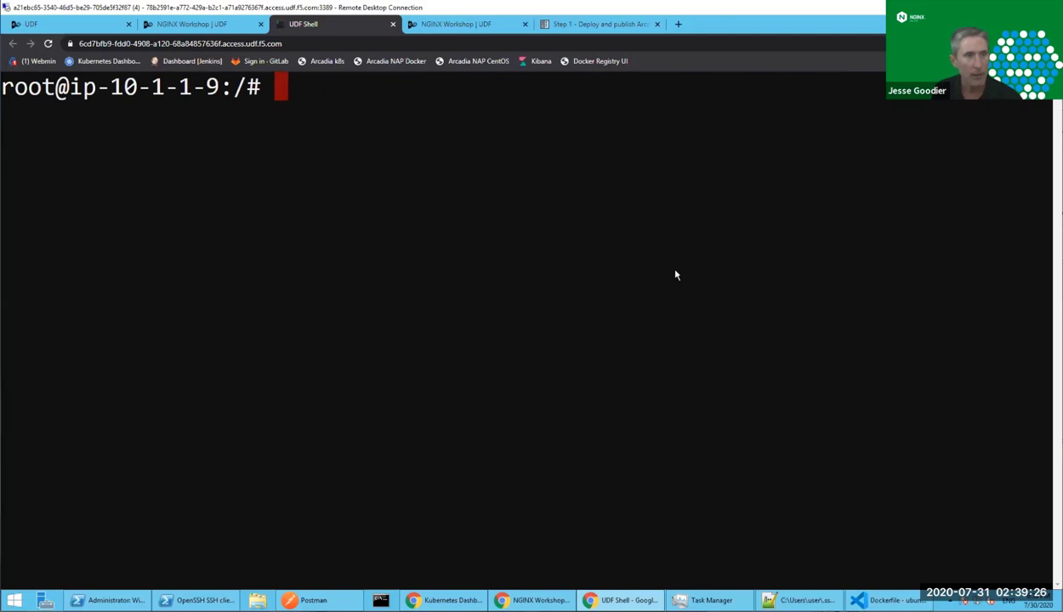
text(su ubu)
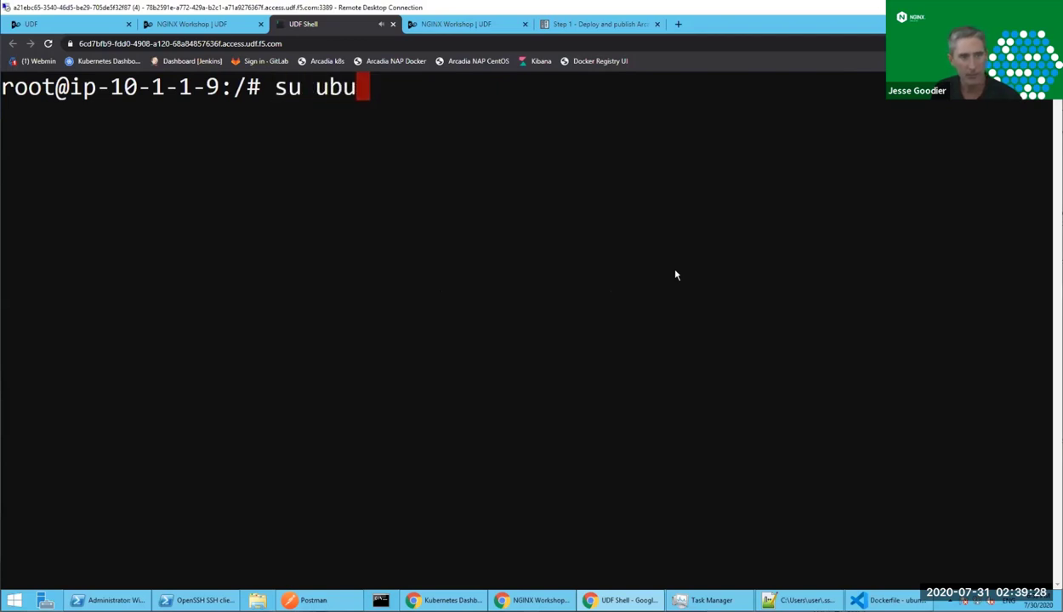
text(ntu)
key(Return)
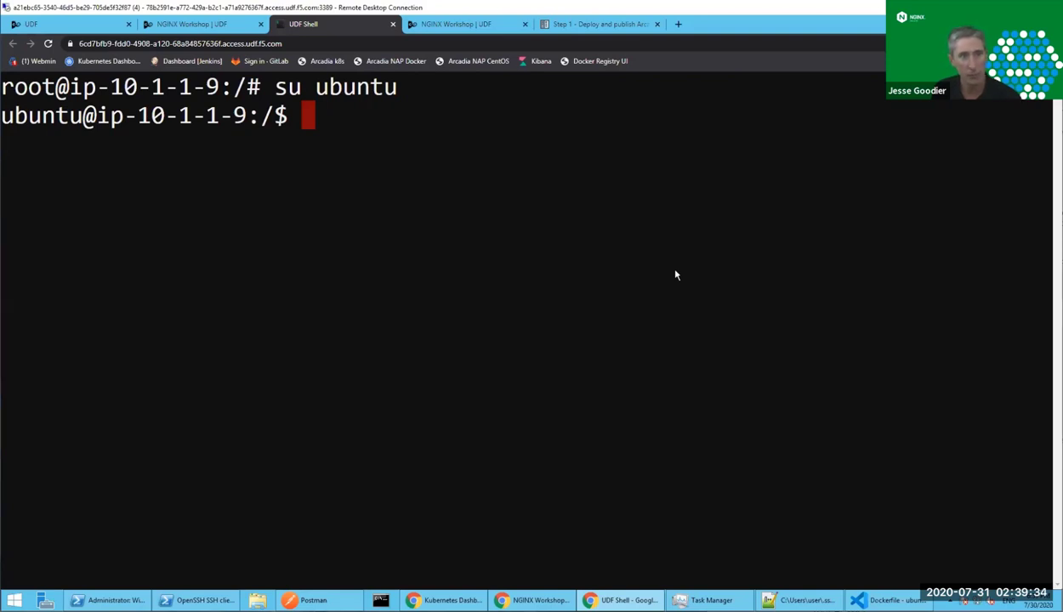
text(cd)
key(Return)
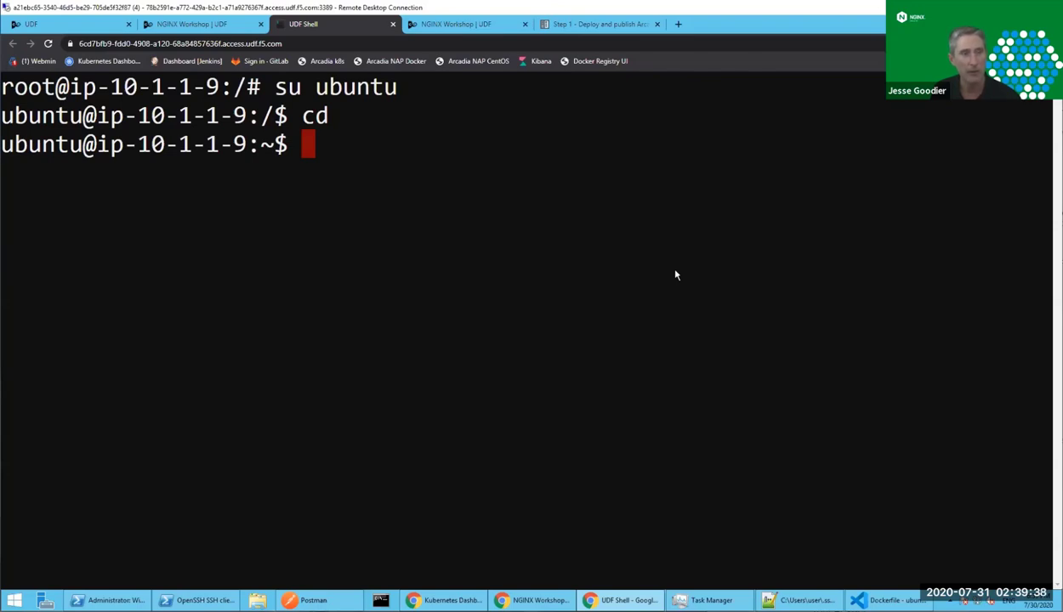
Print the working directory and list the home directory's contents with ll and ls
text(pwd)
key(Return)
text(ll)
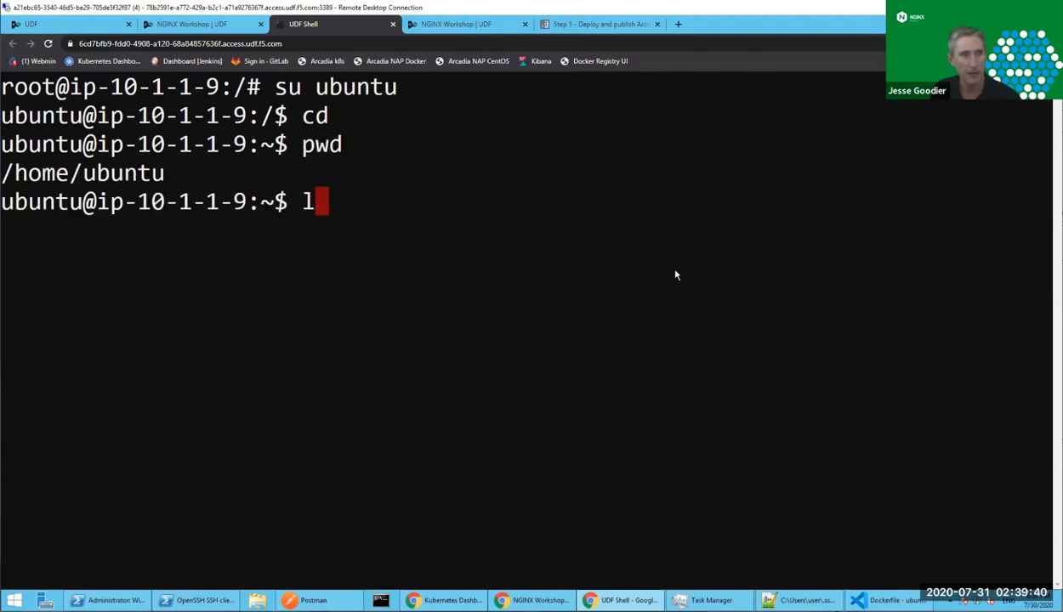
key(Return)
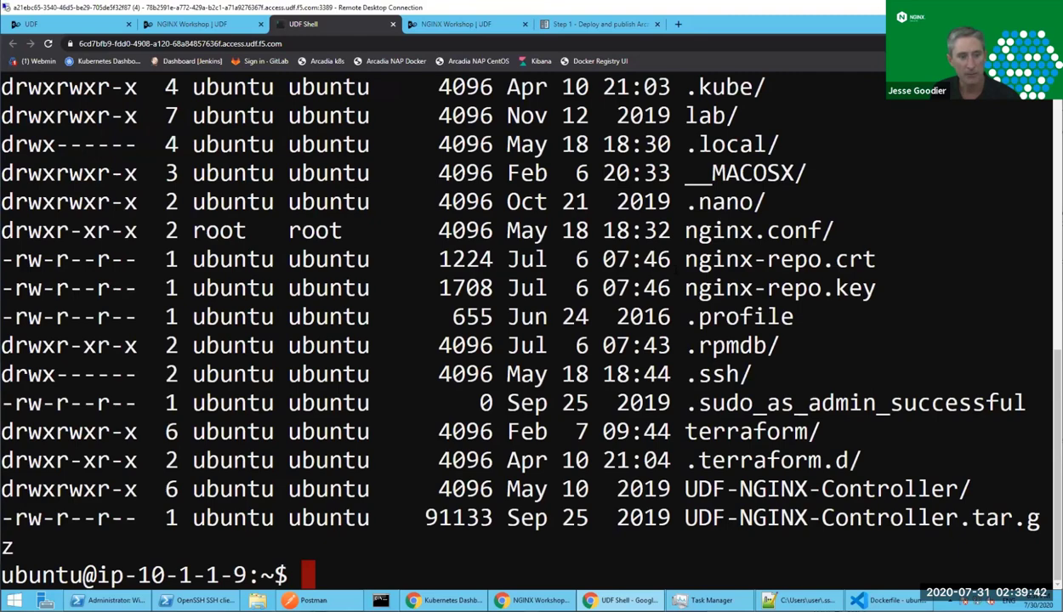
text(ls)
key(Return)
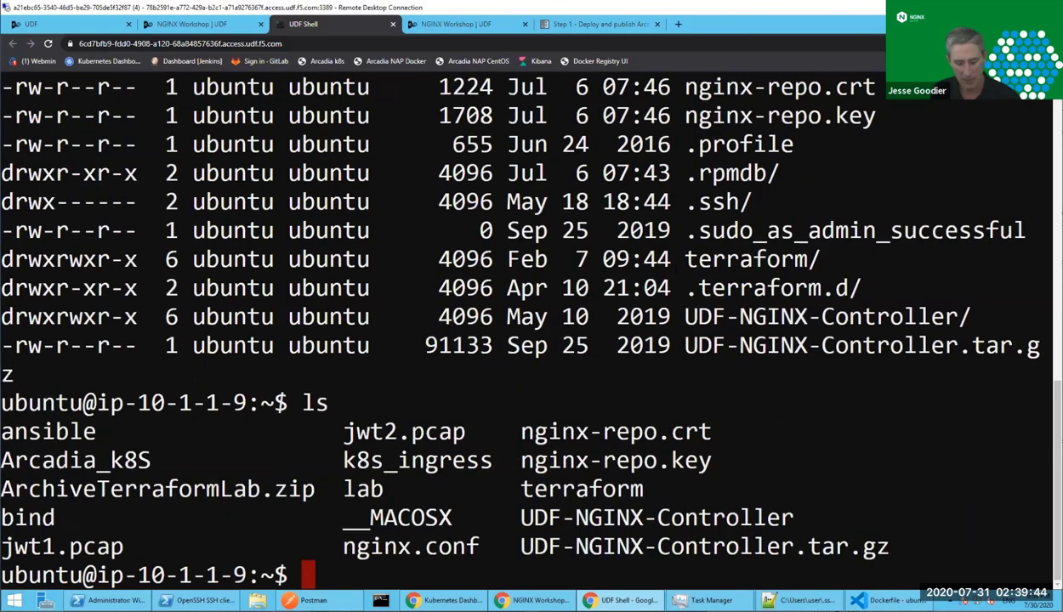
Run kubectl apply -f /home/ubuntu/Arcadia_k8S/all_apps.yaml in the shell and return to the workshop's deployment page
text(kubectl apply -f /home/ubuntu/Arcadia_k8S/all_apps.yaml)
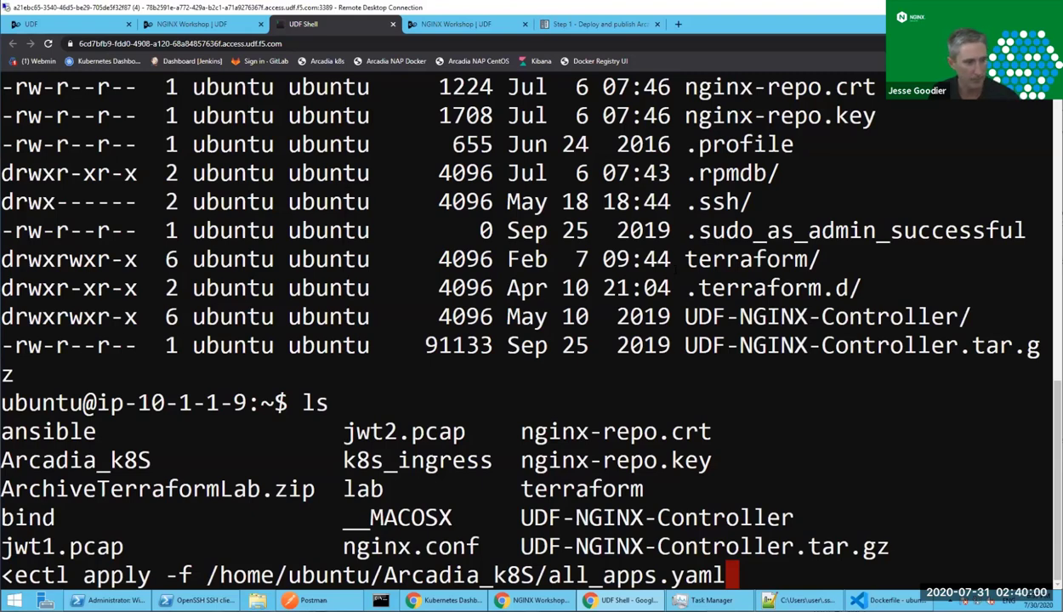
key(Return)
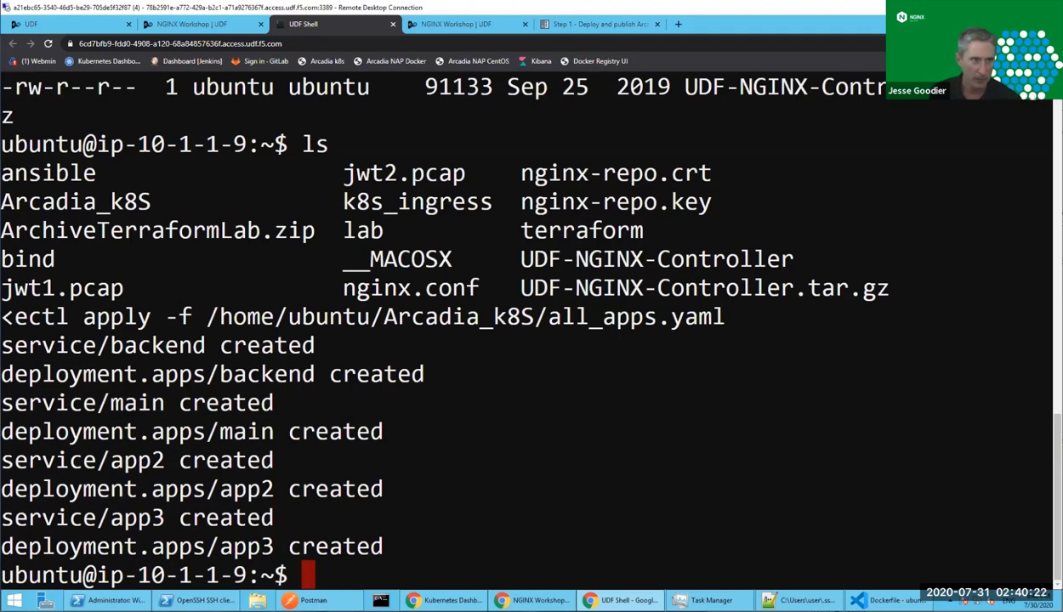
click(201, 25)
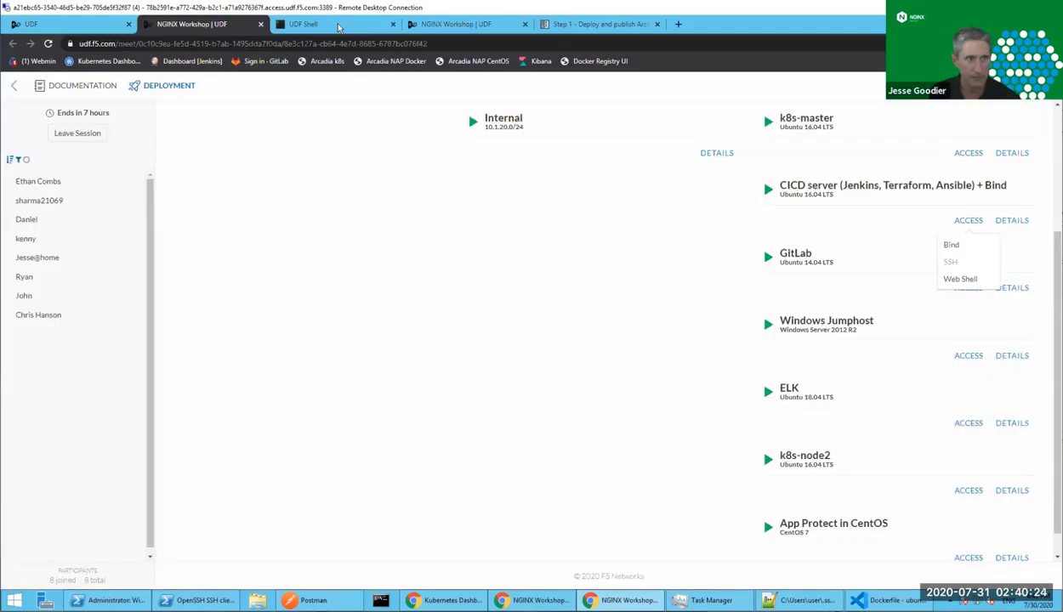